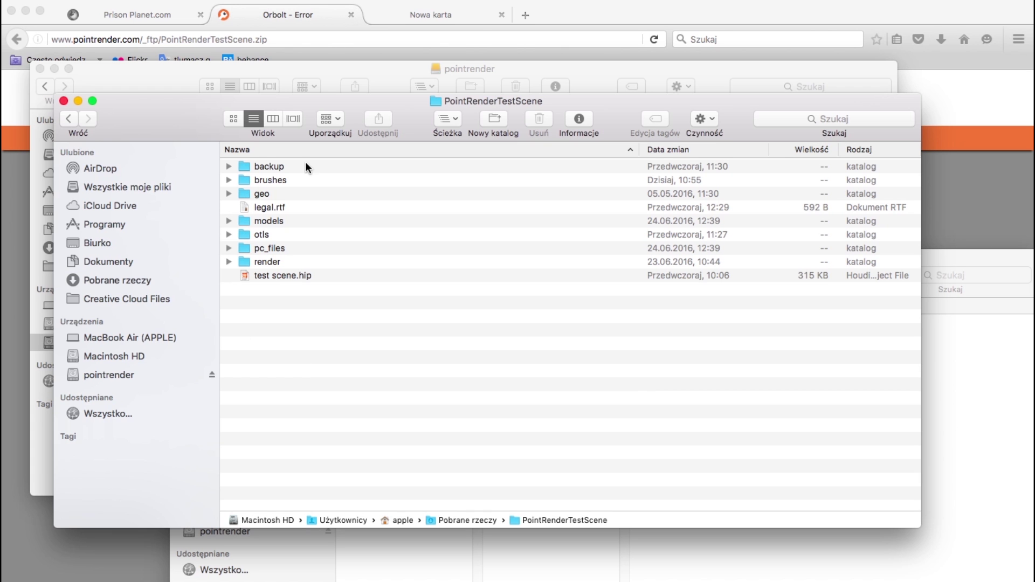
# Choose to save the PointRenderTestScene.zip download to disk rather than opening it with Archive Utility
pyautogui.click(262, 278)
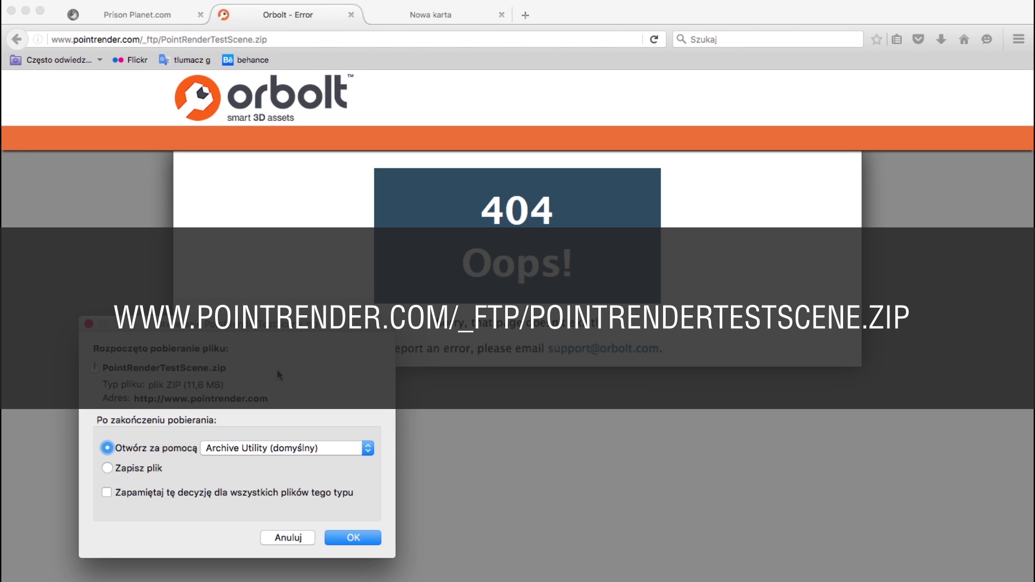
pyautogui.moveTo(280, 323); pyautogui.dragTo(542, 128)
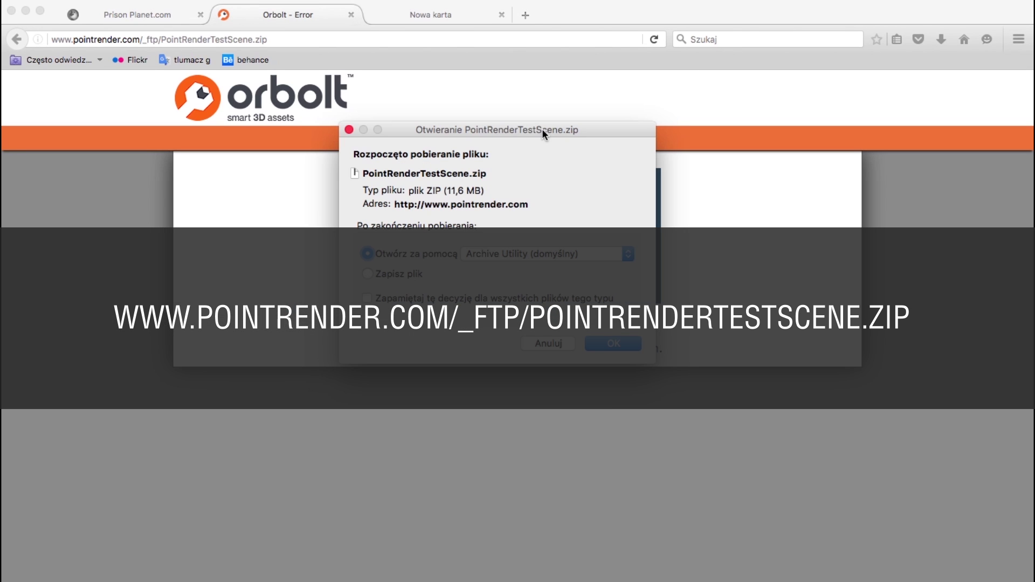
pyautogui.click(416, 276)
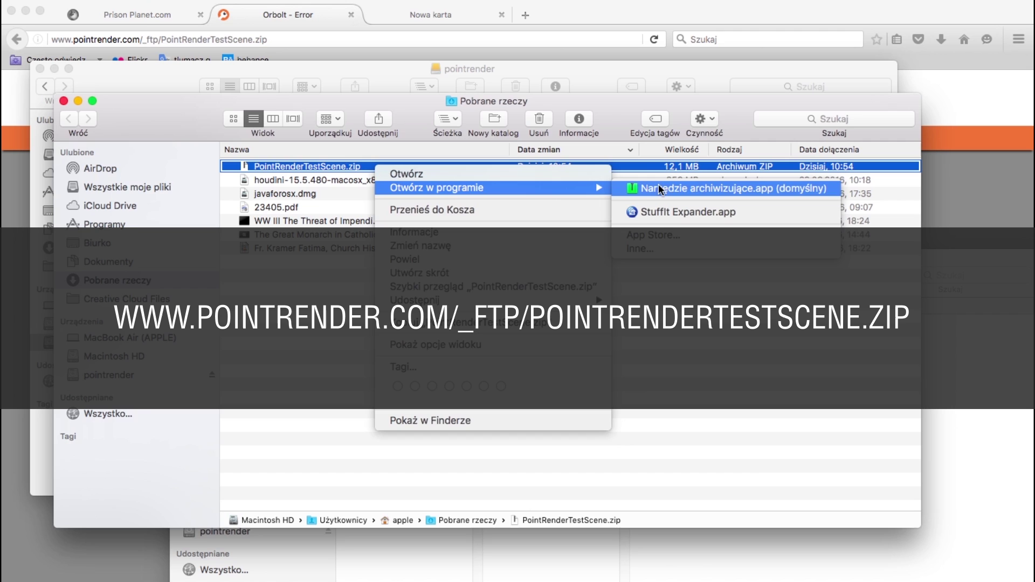
# Extract PointRenderTestScene.zip with the default archive utility, then open the extracted folder and select test scene.hip
pyautogui.click(661, 184)
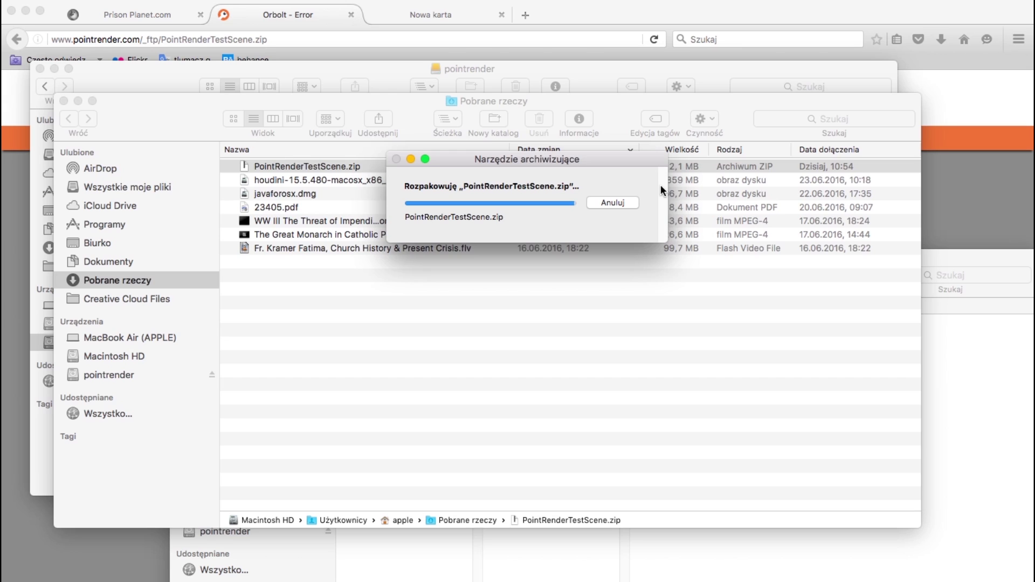
pyautogui.doubleClick(345, 166)
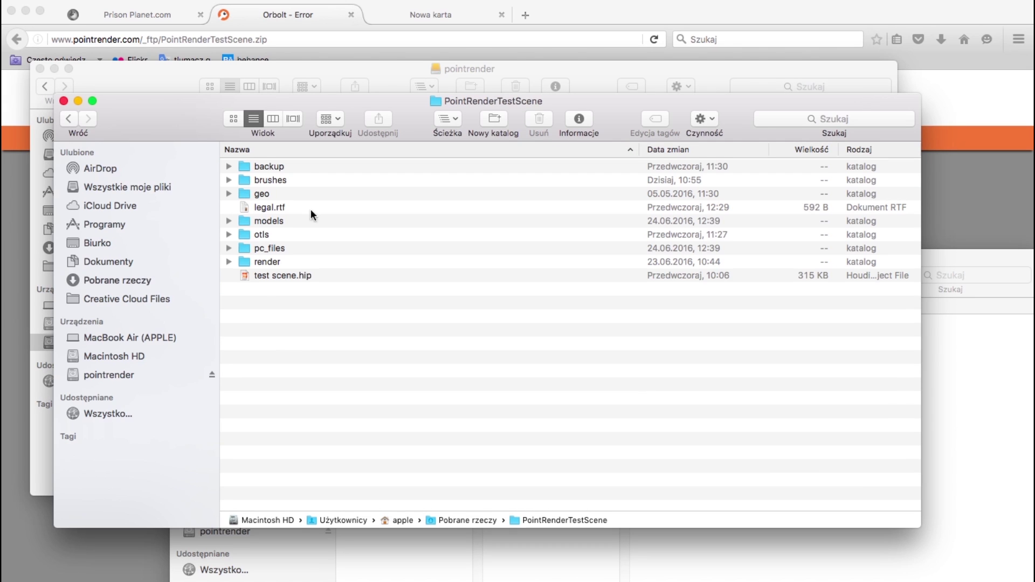
pyautogui.click(261, 275)
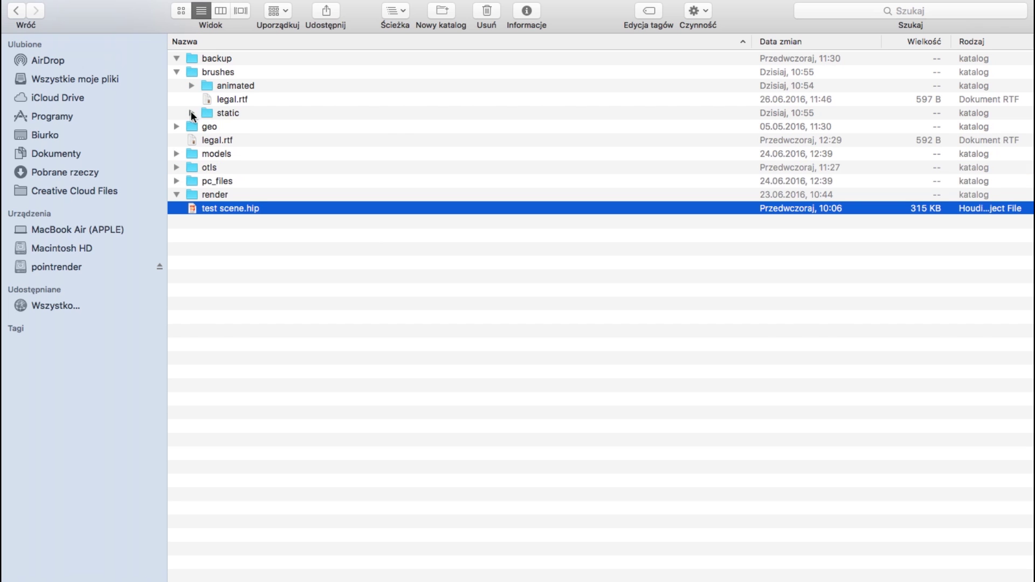
# Look through the brushes folder, examining the animated durer brushes and the static angel, basic and dots sets
pyautogui.click(191, 113)
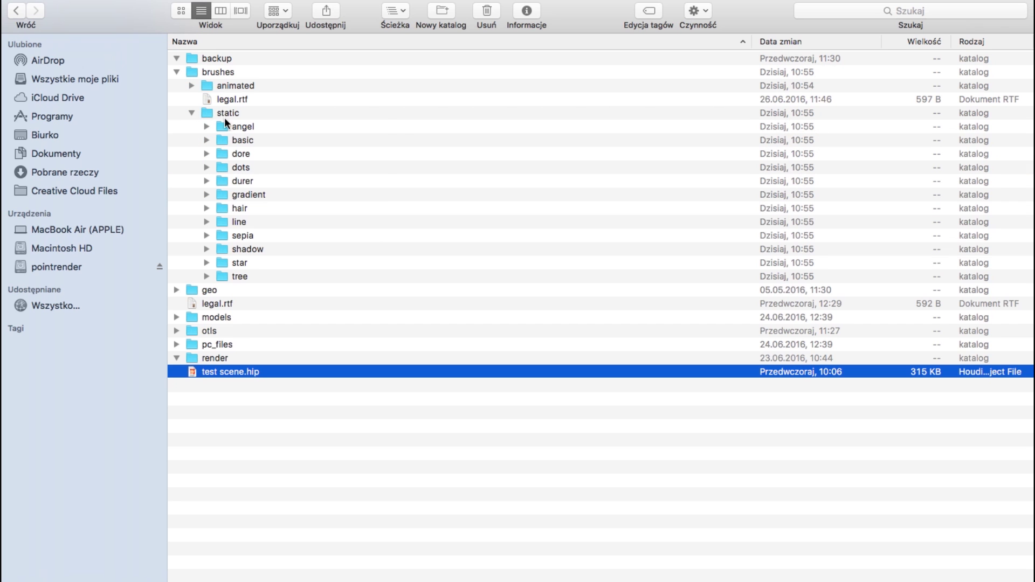
pyautogui.click(191, 85)
pyautogui.click(206, 100)
pyautogui.click(206, 195)
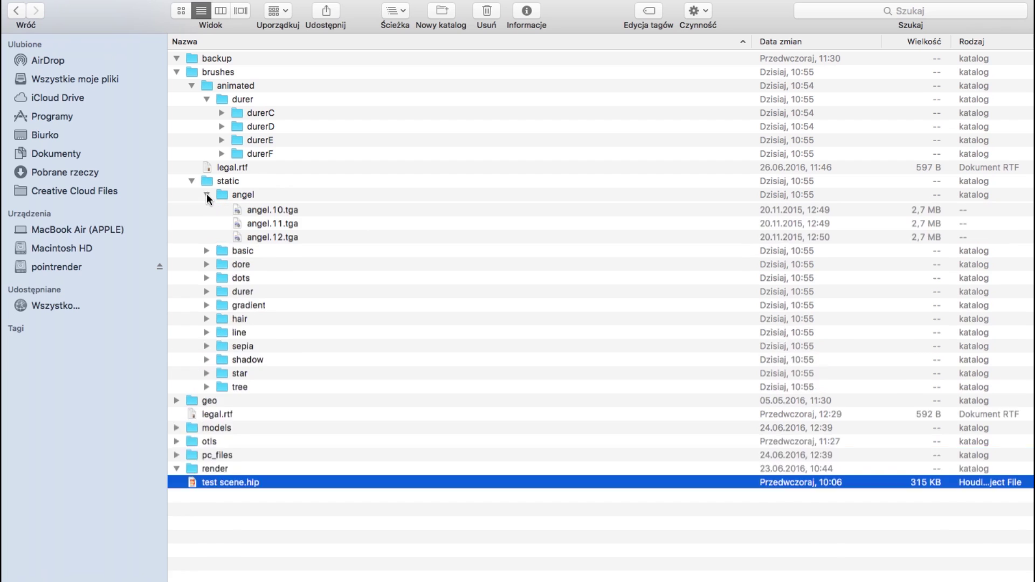
pyautogui.click(206, 195)
pyautogui.click(206, 209)
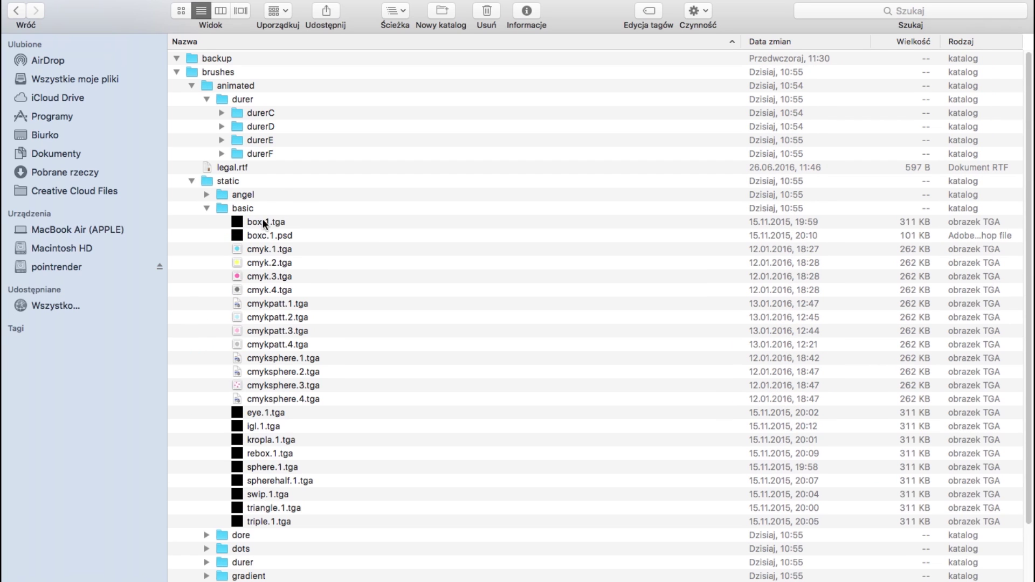
pyautogui.click(206, 208)
pyautogui.click(206, 235)
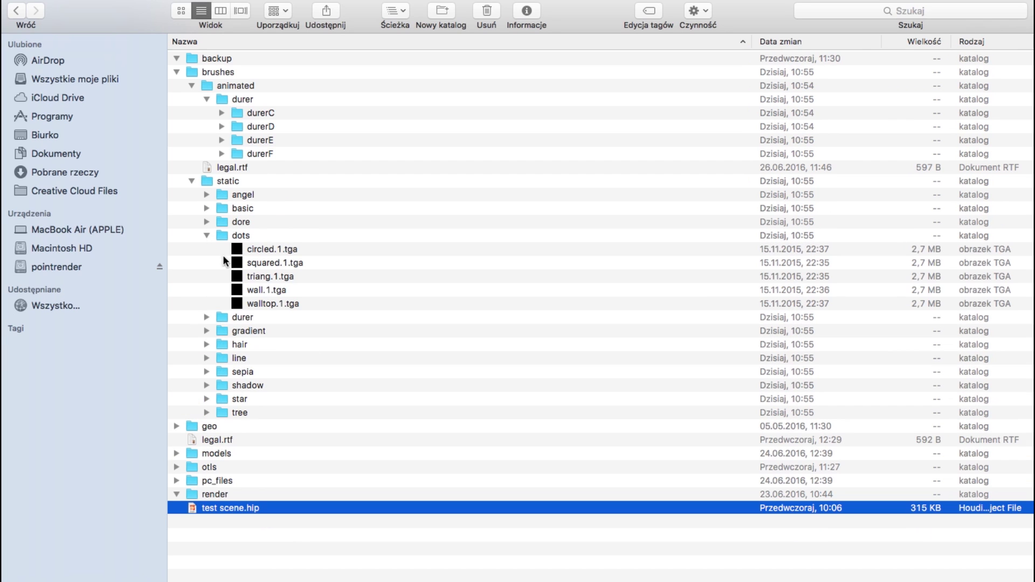
# Preview the first brush images in the static dots folder, then collapse the folder
pyautogui.click(250, 246)
pyautogui.press('space')
pyautogui.press('Down')
pyautogui.press('space')
pyautogui.press('Up')
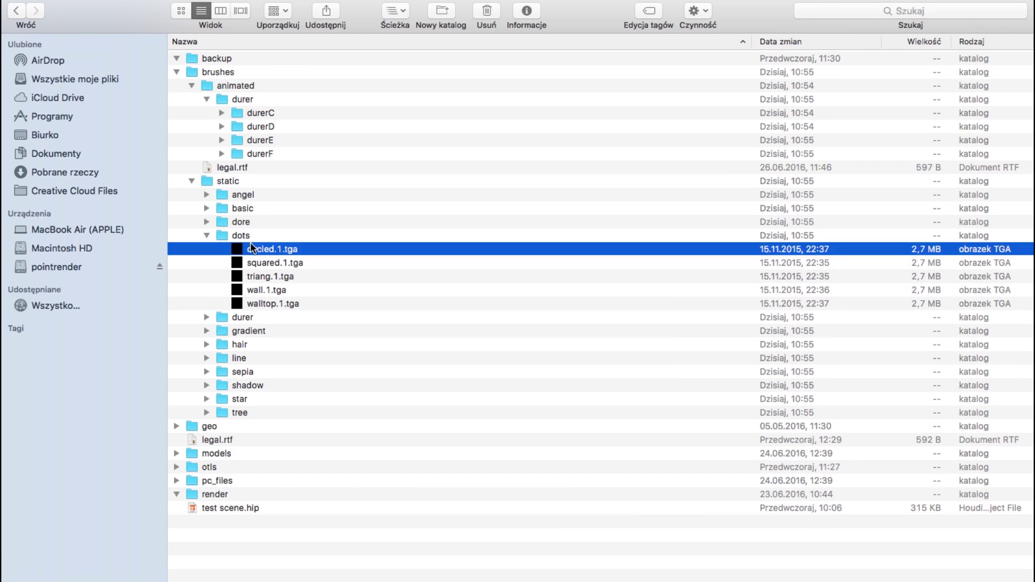
pyautogui.press('Up')
pyautogui.press('Left')
# Preview the series of brush images in the static dore folder, then collapse the folder
pyautogui.press('Up')
pyautogui.press('Up')
pyautogui.press('Down')
pyautogui.press('Right')
pyautogui.press('Down')
pyautogui.press('space')
pyautogui.press('Down')
pyautogui.press('Down')
pyautogui.press('Down')
pyautogui.press('Down')
pyautogui.press('Down')
pyautogui.press('Down')
pyautogui.press('Down')
pyautogui.press('Down')
pyautogui.press('Down')
pyautogui.press('Down')
pyautogui.press('Down')
pyautogui.press('Down')
pyautogui.press('Down')
pyautogui.press('Down')
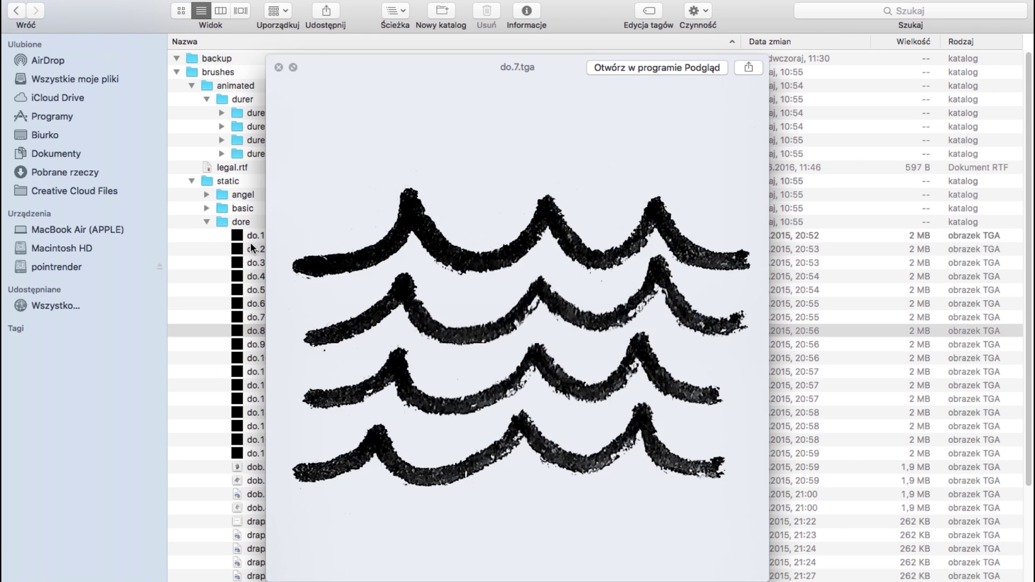
pyautogui.press('space')
pyautogui.press('Up')
pyautogui.press('Up')
pyautogui.press('Up')
pyautogui.press('Up')
pyautogui.press('Up')
pyautogui.press('Up')
pyautogui.press('Up')
pyautogui.press('Up')
pyautogui.press('Up')
pyautogui.press('Up')
pyautogui.press('Up')
pyautogui.press('Up')
pyautogui.press('Up')
pyautogui.press('Up')
pyautogui.press('Up')
pyautogui.press('Left')
# Expand the static line brush folder to examine its contents
pyautogui.press('Down')
pyautogui.press('Down')
pyautogui.press('Down')
pyautogui.press('Down')
pyautogui.press('Down')
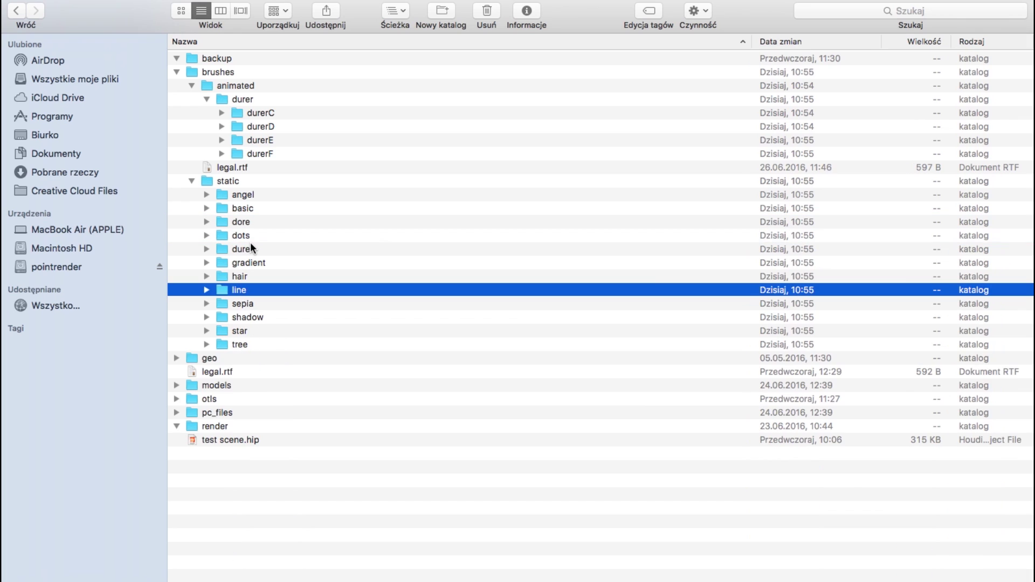
pyautogui.press('Right')
pyautogui.press('Down')
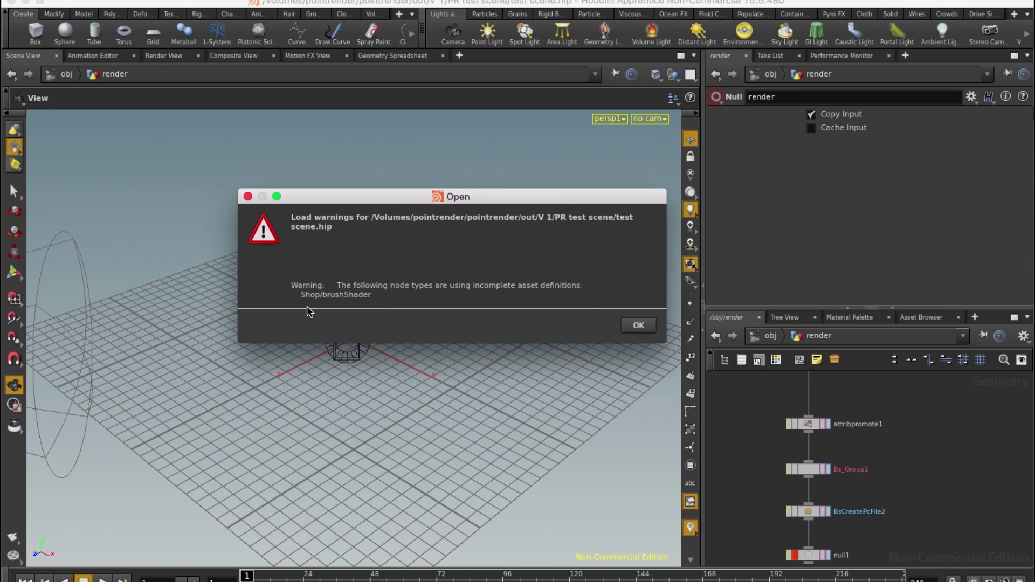
# In Houdini, dismiss the test scene's load warnings and look through cam1 with the camera locked to the view
pyautogui.click(638, 326)
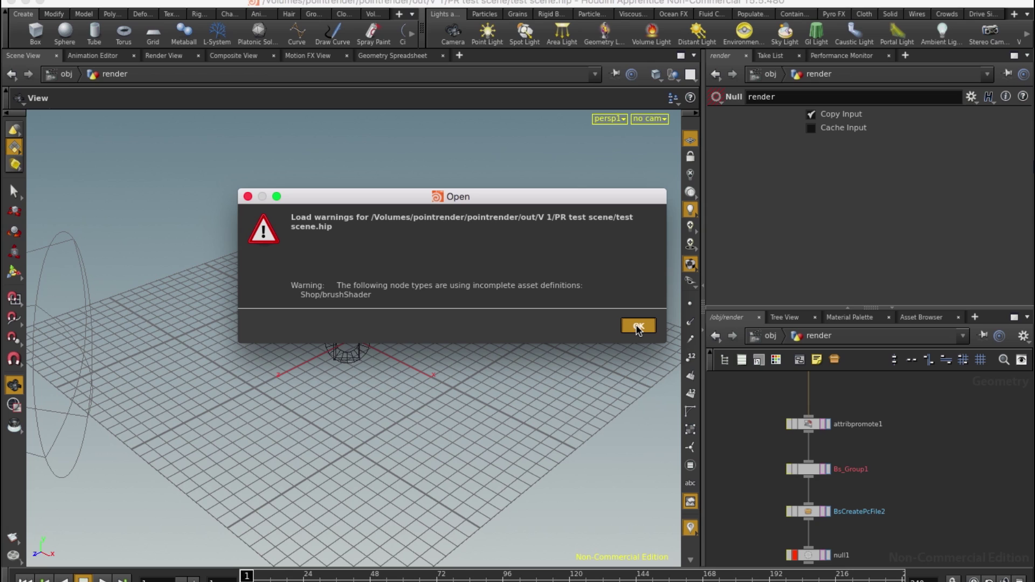
pyautogui.click(638, 326)
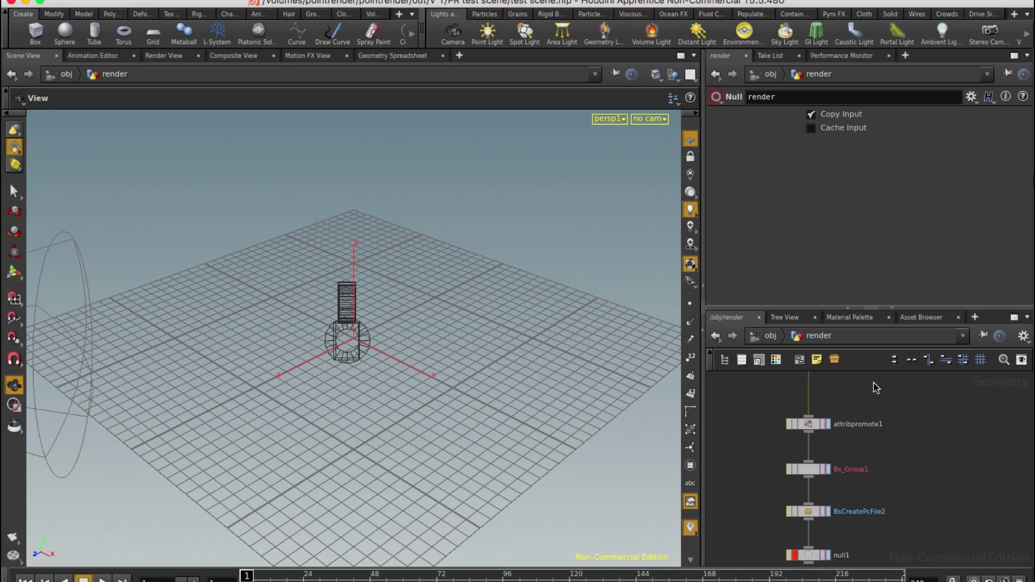
pyautogui.click(659, 119)
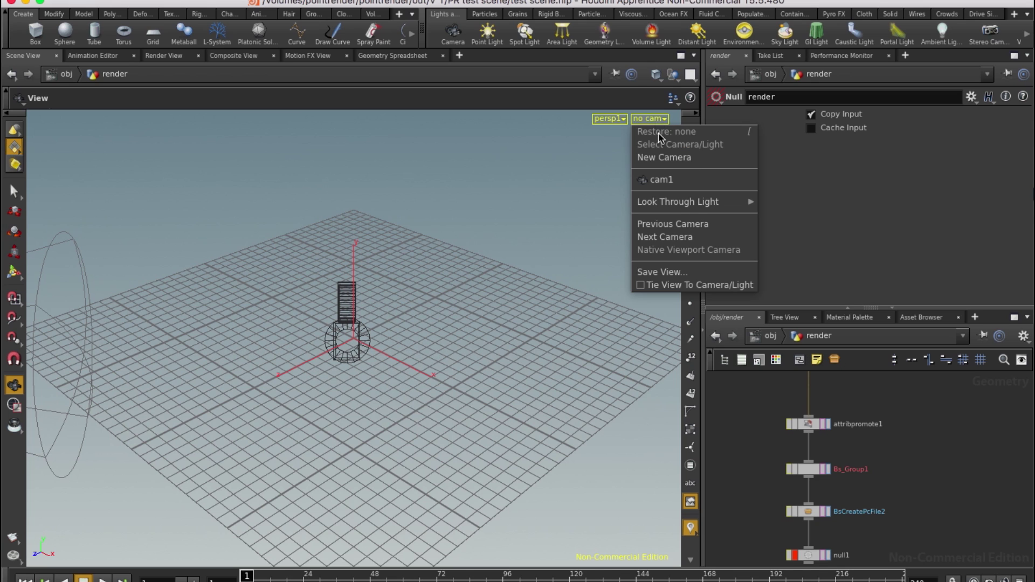
pyautogui.click(662, 180)
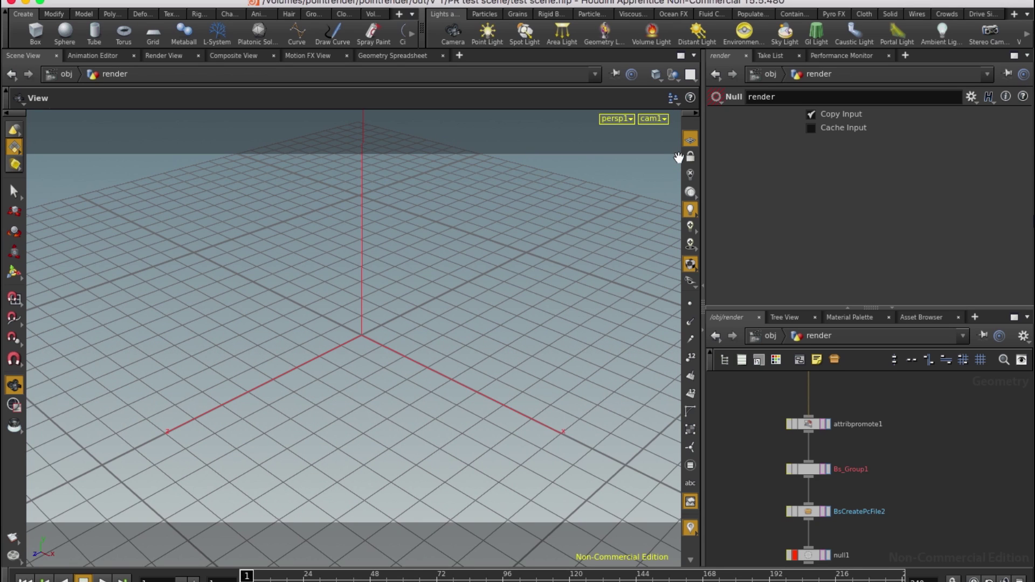
pyautogui.click(691, 157)
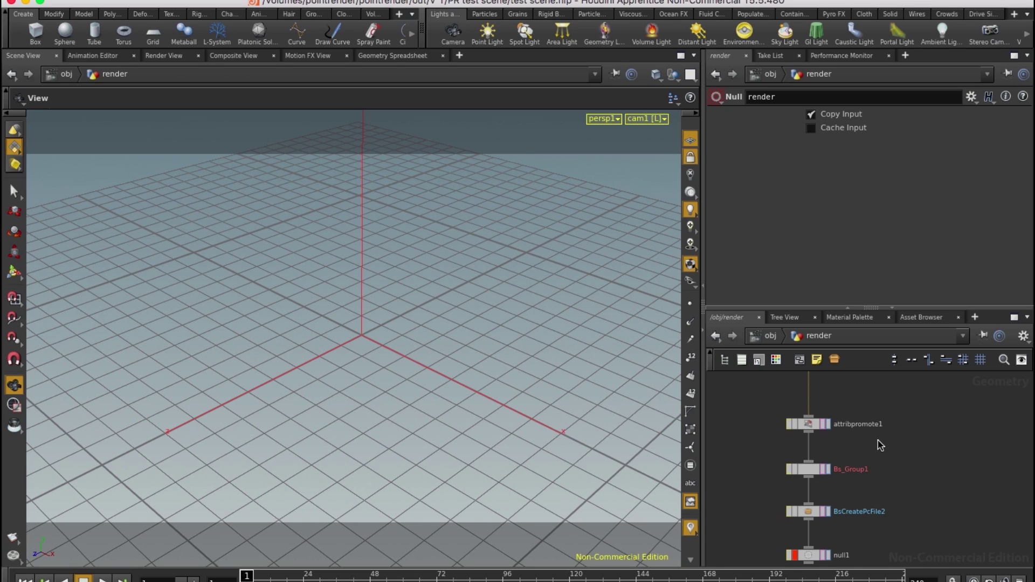
# Set the file1 node's geometry file to $HIP/models/torus.obj
pyautogui.press('f')
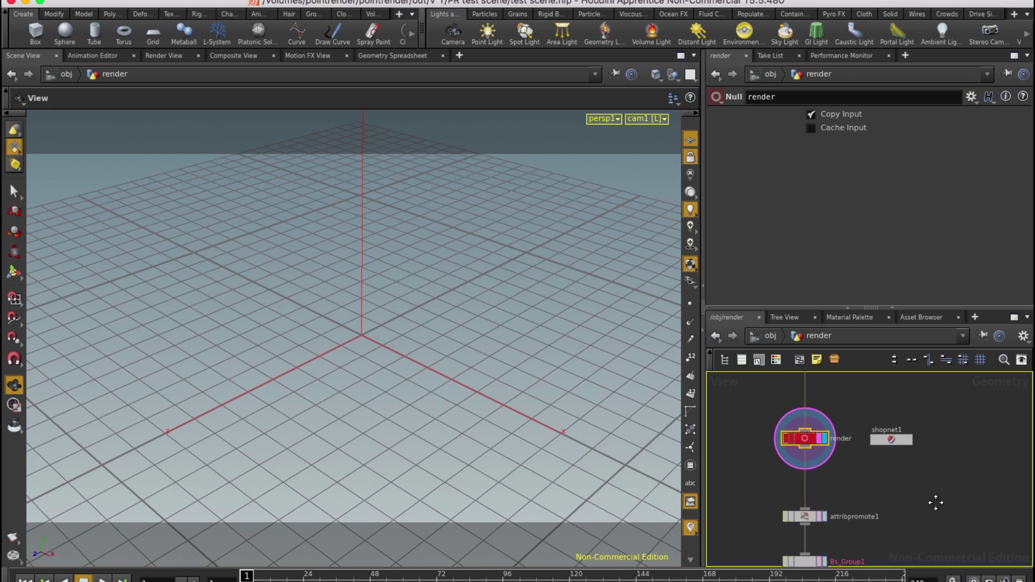
pyautogui.scroll(5, 923, 416)
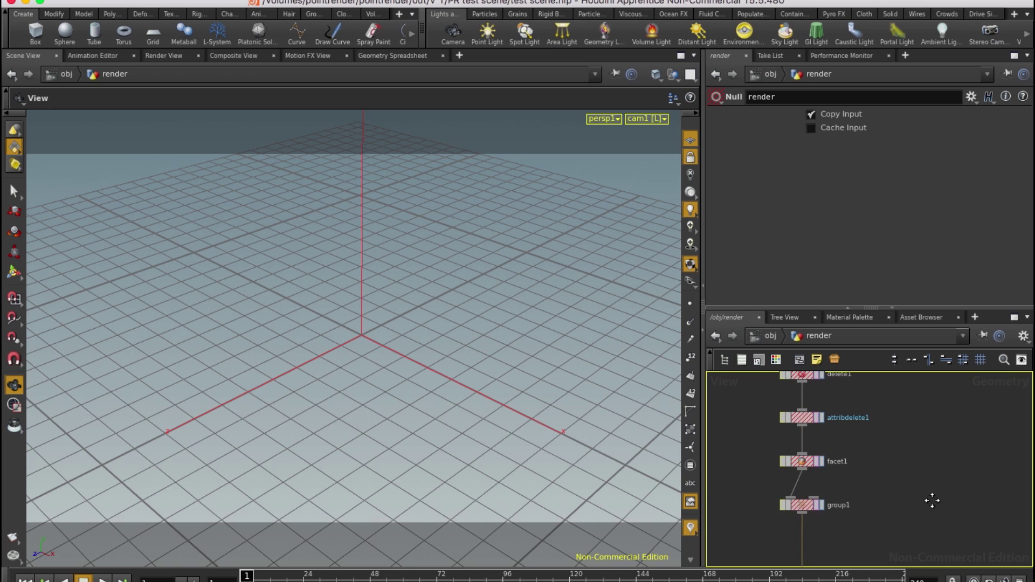
pyautogui.scroll(5, 919, 499)
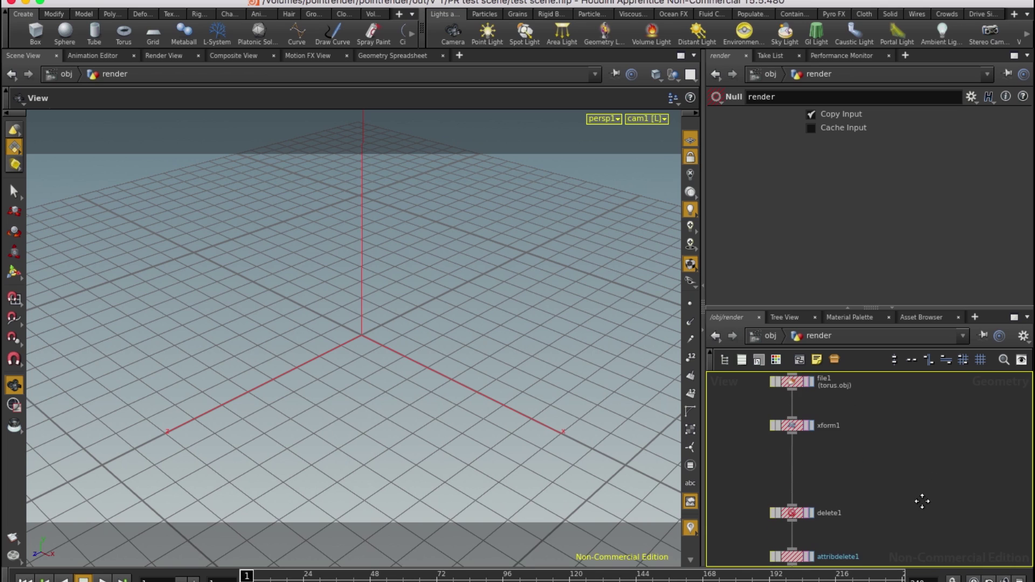
pyautogui.click(793, 435)
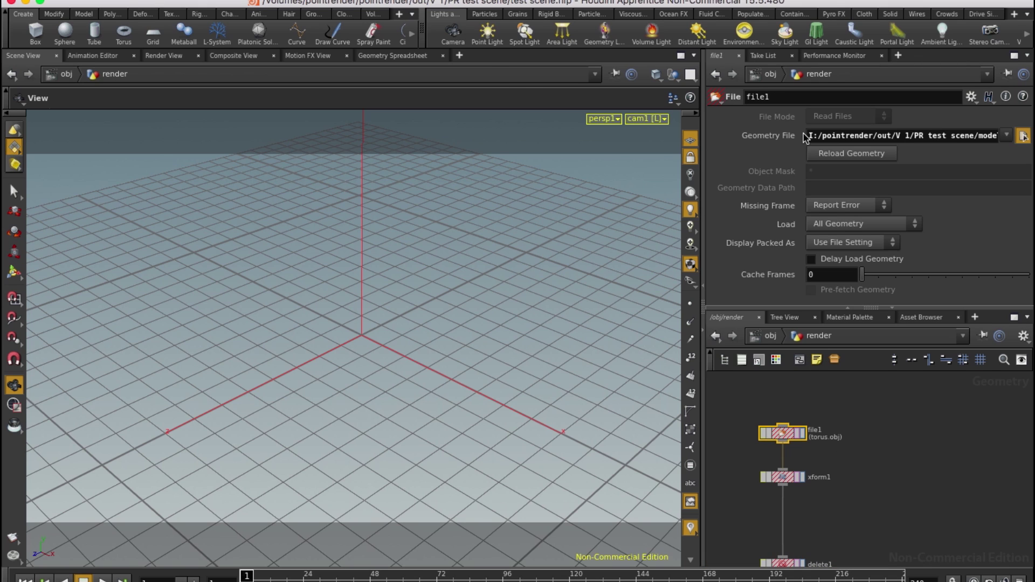
pyautogui.click(1022, 136)
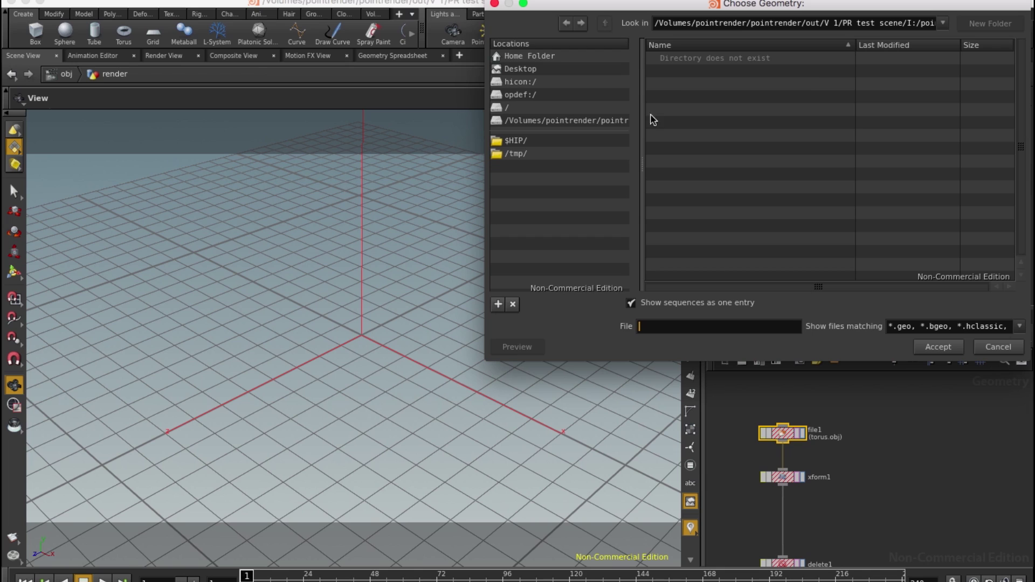
pyautogui.click(534, 143)
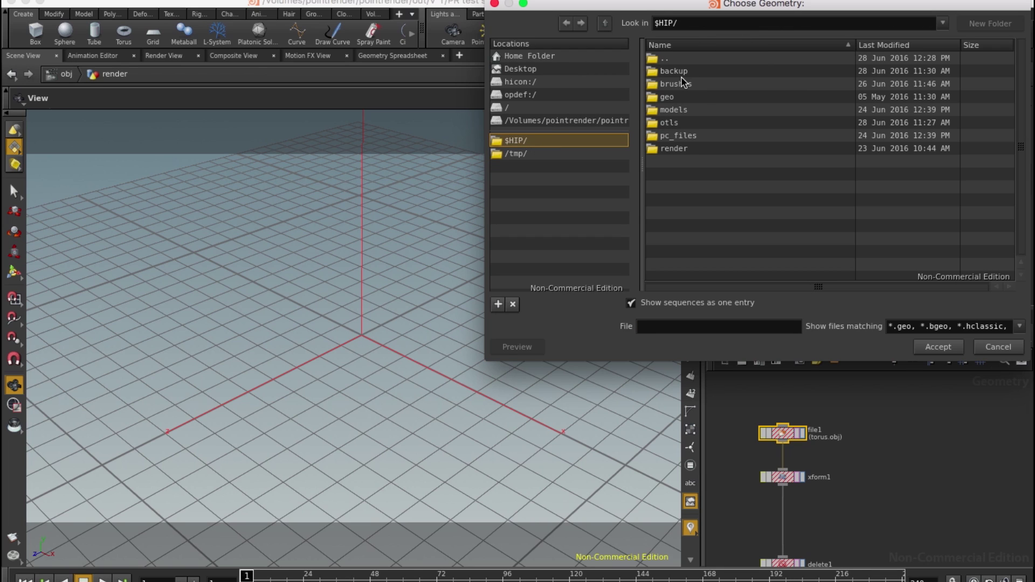
pyautogui.doubleClick(678, 113)
pyautogui.doubleClick(690, 73)
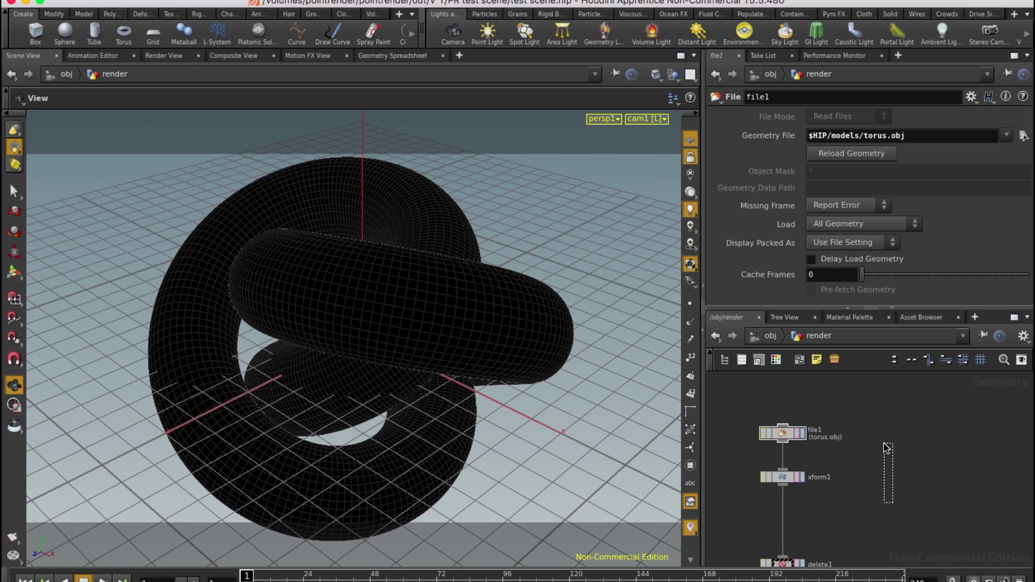
# Inspect the parameters of the Bs_Group1 and BsCreatePcFile2 nodes below the render node
pyautogui.press('space')
pyautogui.moveTo(889, 476); pyautogui.dragTo(907, 186)
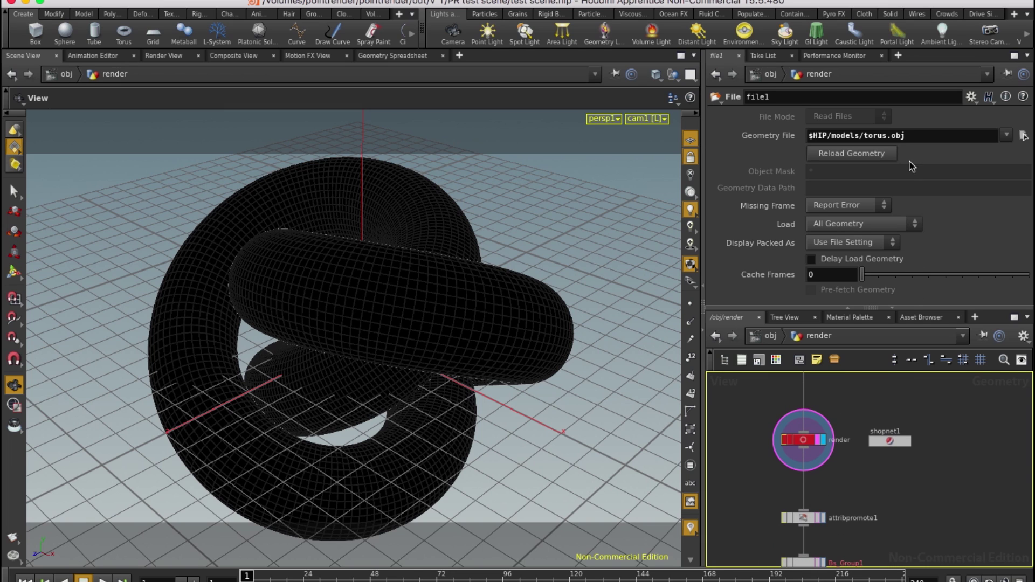
pyautogui.press('space')
pyautogui.moveTo(909, 524); pyautogui.dragTo(917, 425)
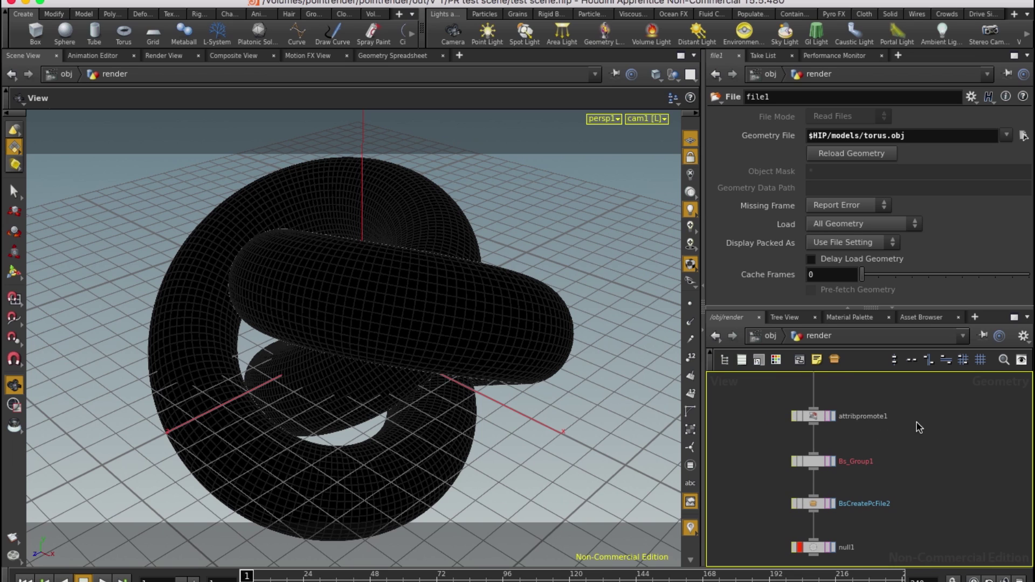
pyautogui.click(820, 462)
pyautogui.click(810, 507)
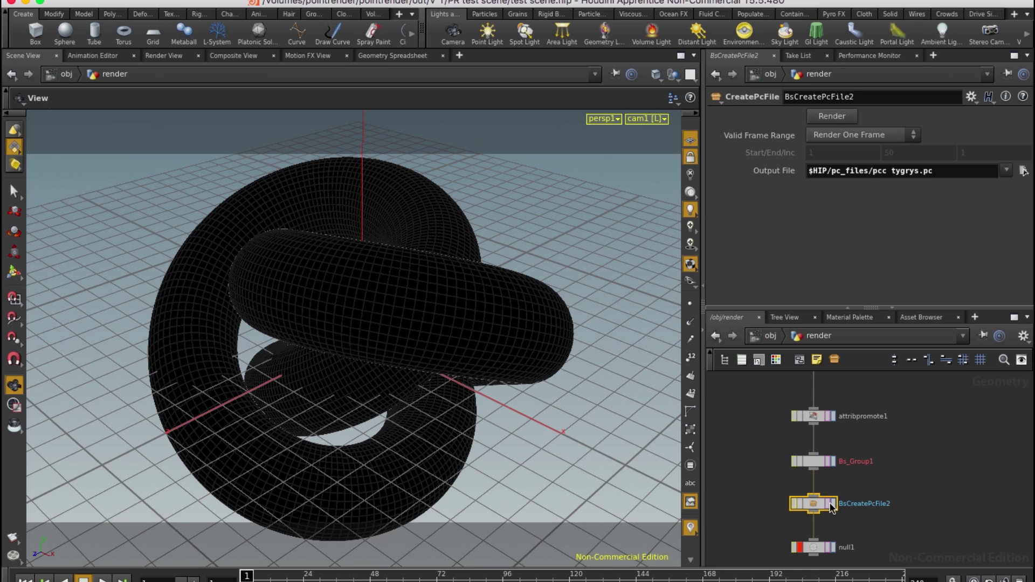
# Install the Bs_Group.otl and BsCreatePcFile.otl digital assets from $HIP/otls/ into the current HIP file only
pyautogui.click(105, 0)
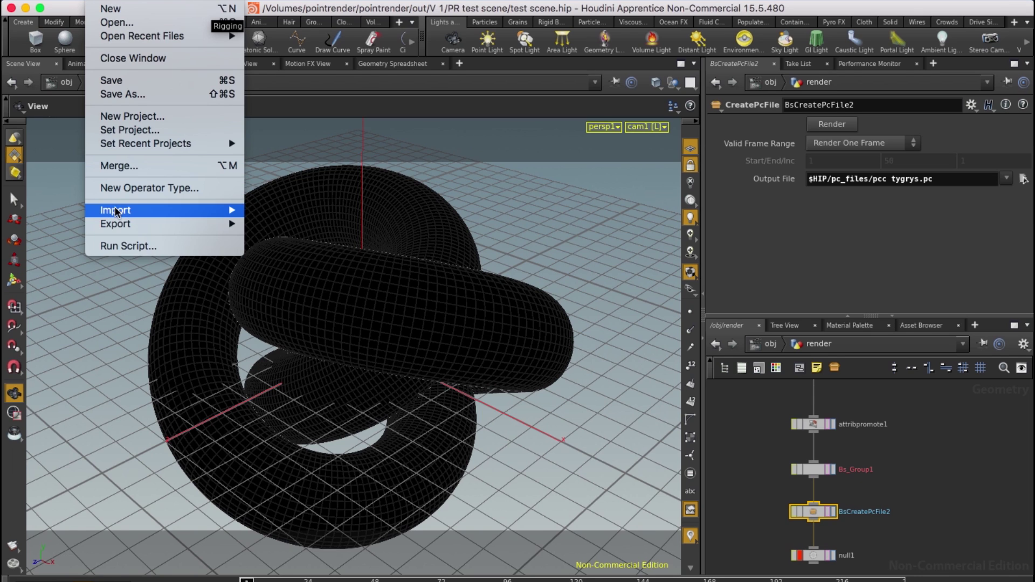
pyautogui.moveTo(119, 211)
pyautogui.click(307, 294)
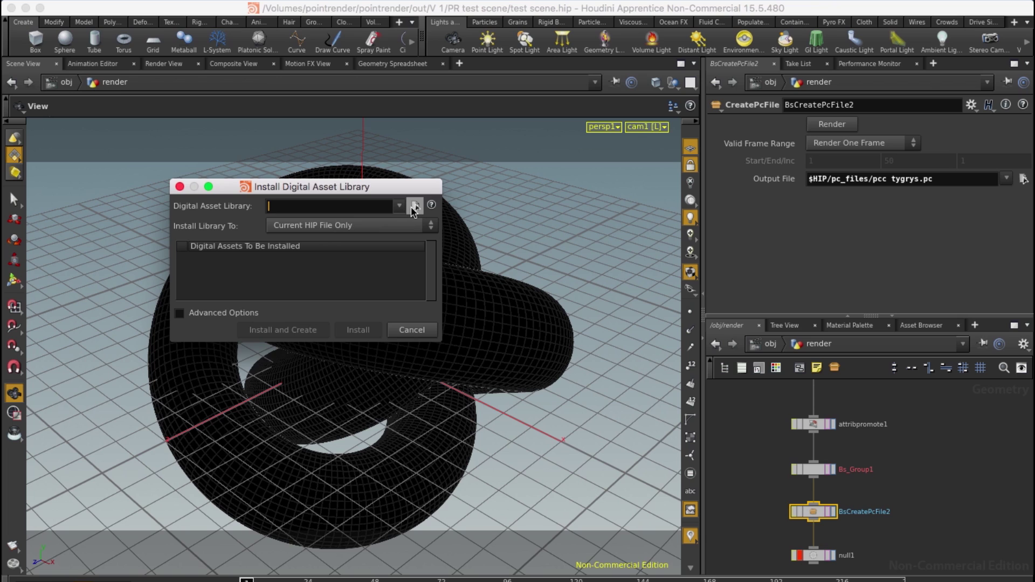
pyautogui.click(414, 206)
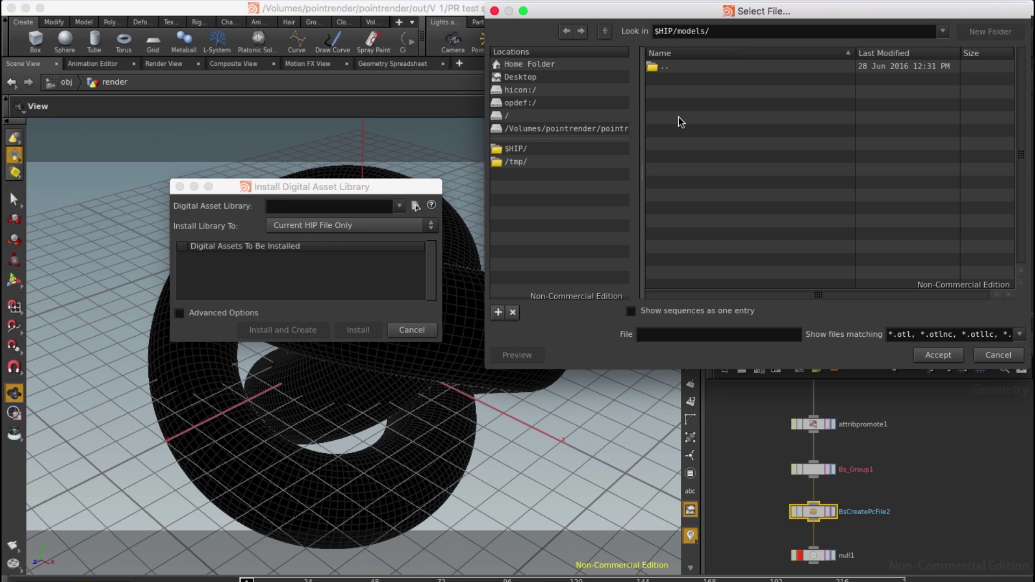
pyautogui.click(547, 149)
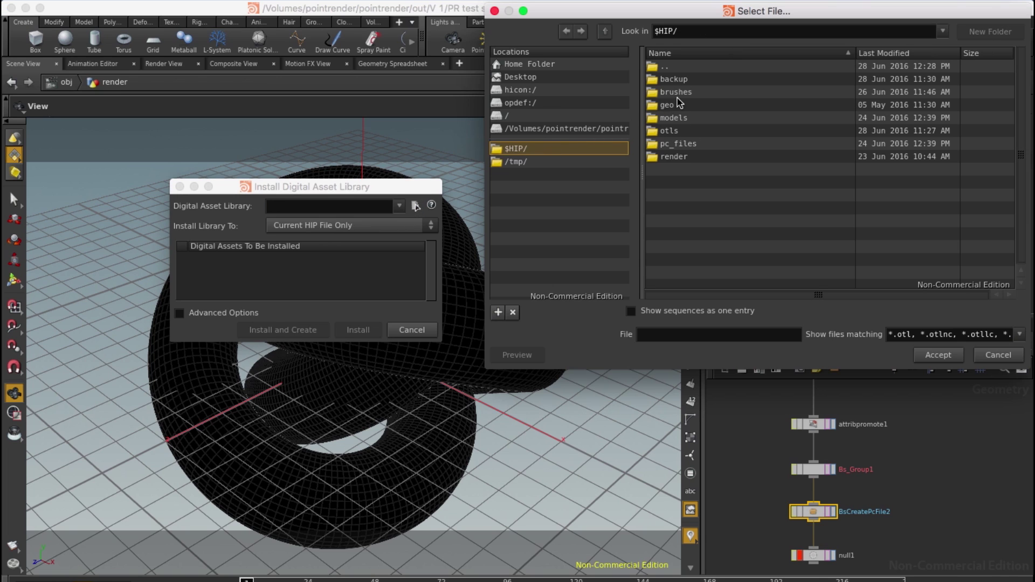
pyautogui.doubleClick(688, 132)
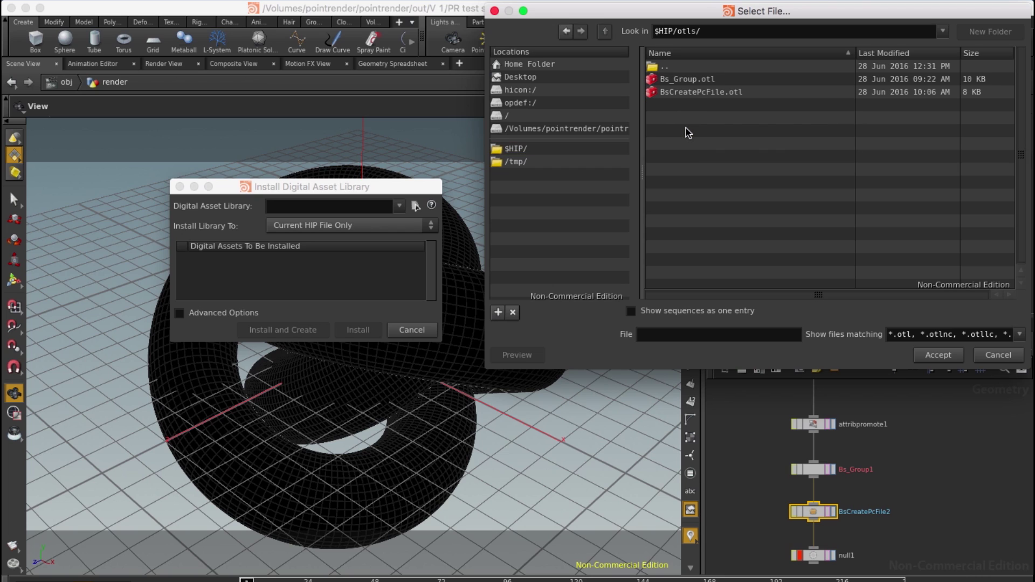
pyautogui.click(699, 81)
pyautogui.keyDown('shift'); pyautogui.click(699, 93); pyautogui.keyUp('shift')
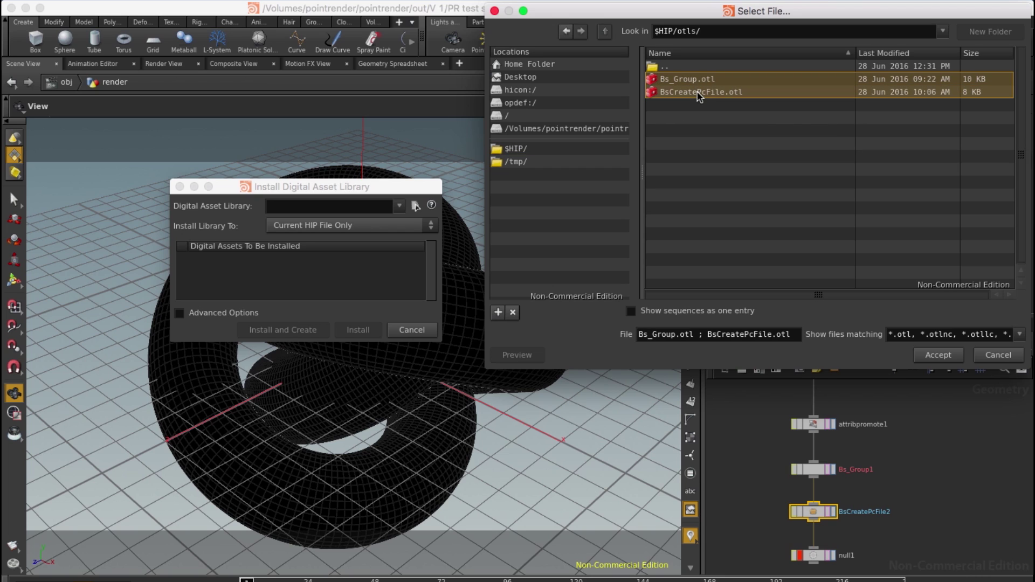
pyautogui.click(938, 354)
pyautogui.click(357, 329)
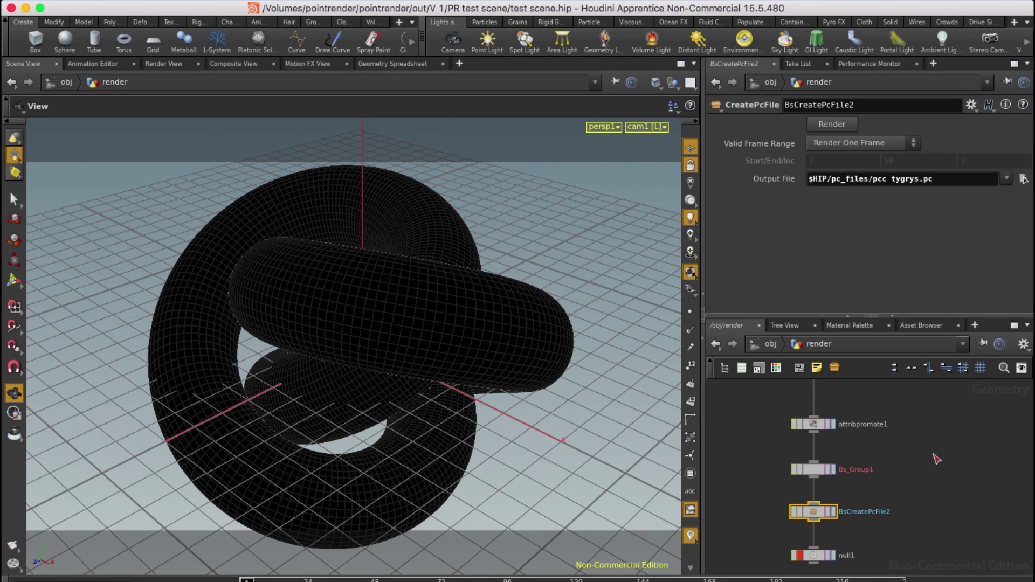
# Enter the shopnet1 network beside the render node to reach the brushShader1 shader
pyautogui.moveTo(938, 407); pyautogui.dragTo(936, 487, button='middle')
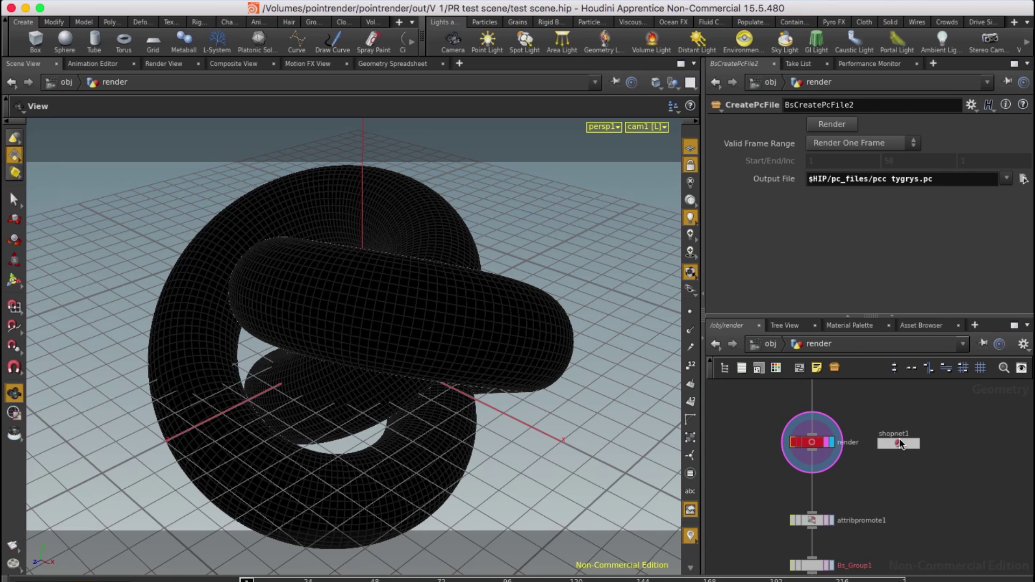
pyautogui.doubleClick(899, 443)
pyautogui.moveTo(899, 426)
pyautogui.mouseDown(button='middle')
pyautogui.moveTo(846, 503)
pyautogui.moveTo(860, 480)
pyautogui.mouseUp(button='middle')
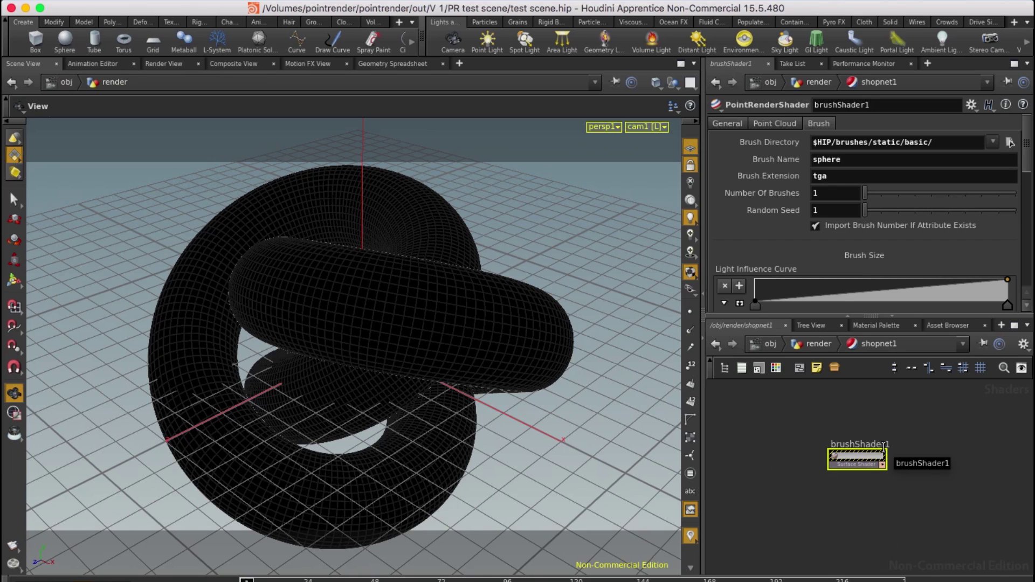
# Try to create a PointRenderShader from the Shader assets in the Asset Browser and return to the shopnet1 network
pyautogui.click(955, 326)
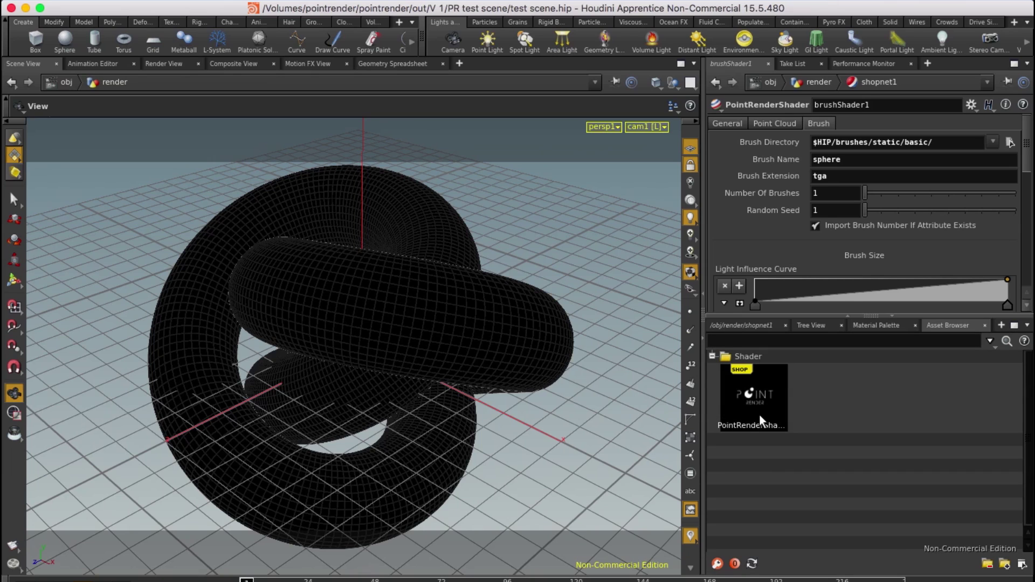
pyautogui.doubleClick(761, 420)
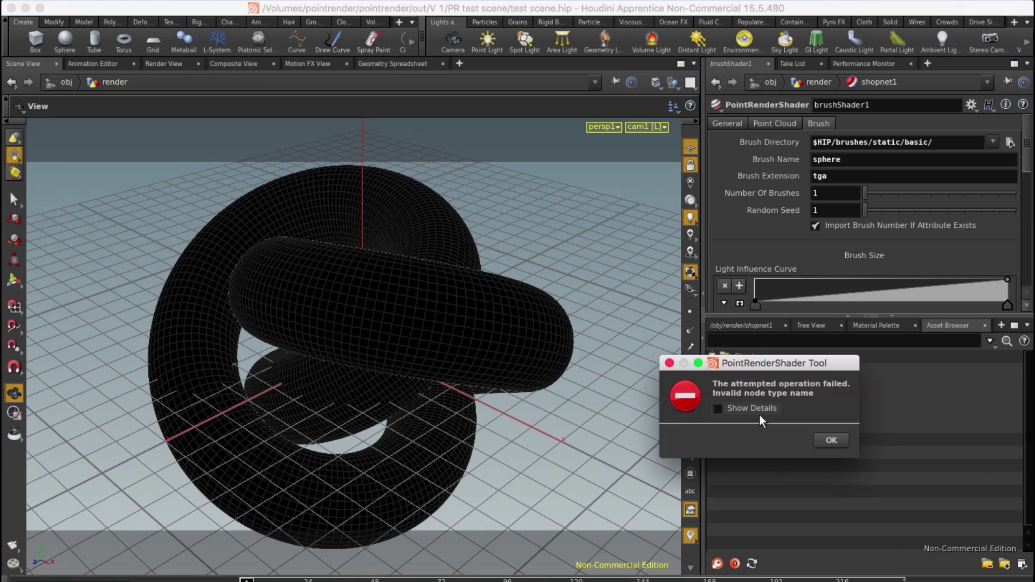
pyautogui.click(831, 440)
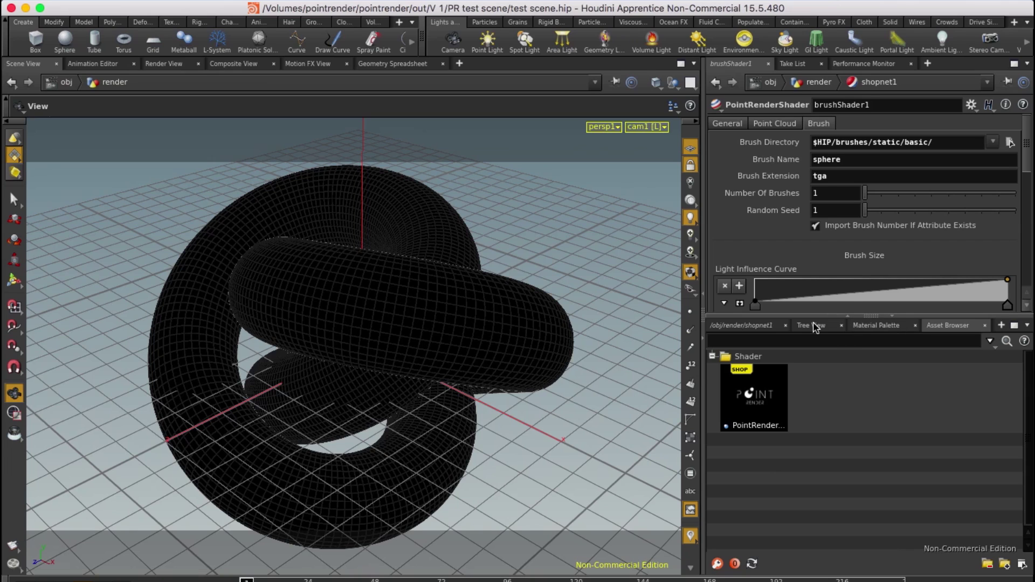
pyautogui.click(869, 326)
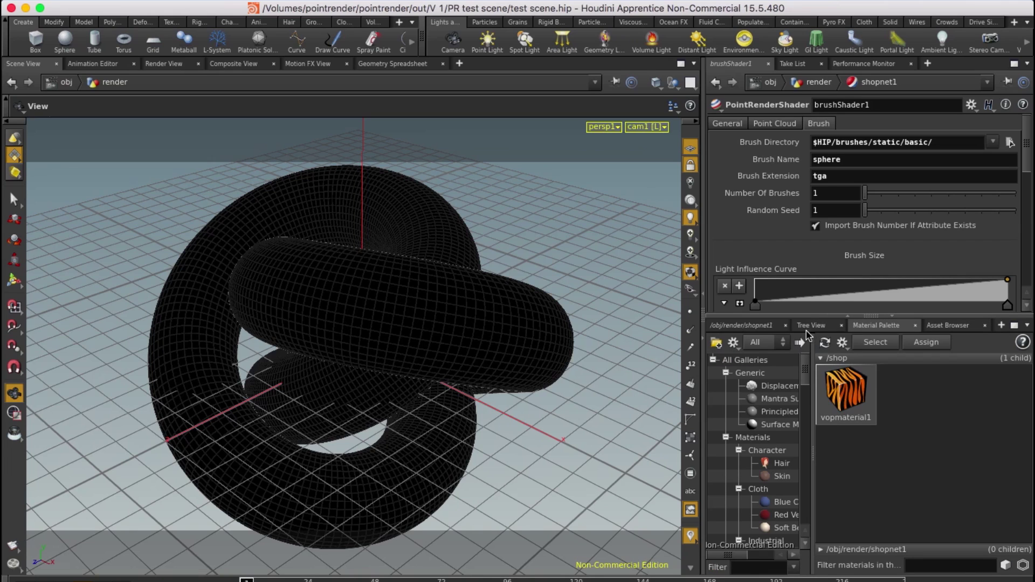
pyautogui.click(751, 326)
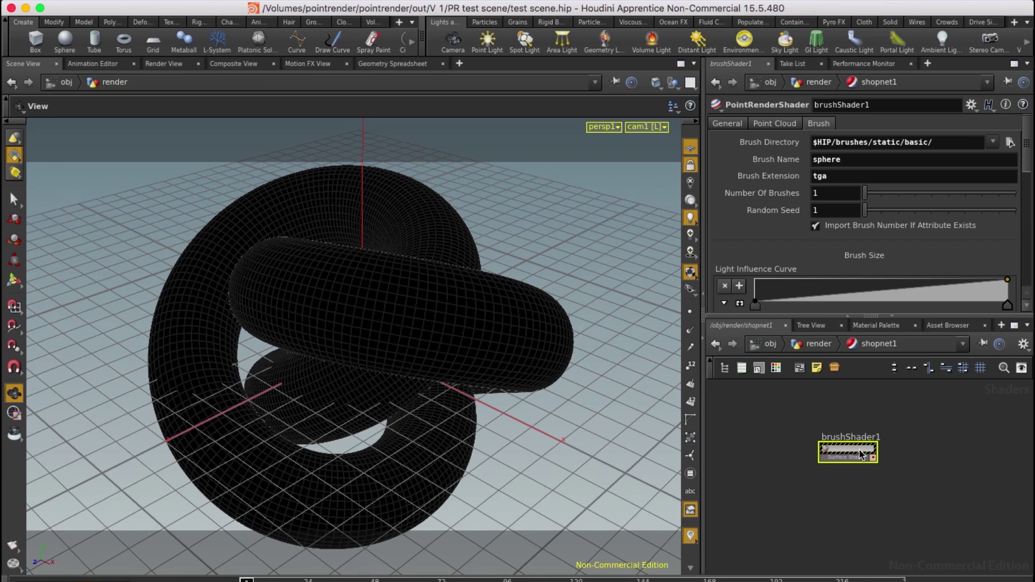
# Change brushShader1's operator type to the PointRenderShader whose full type name is PRDR::brushShader, keeping its parameters
pyautogui.rightClick(861, 454)
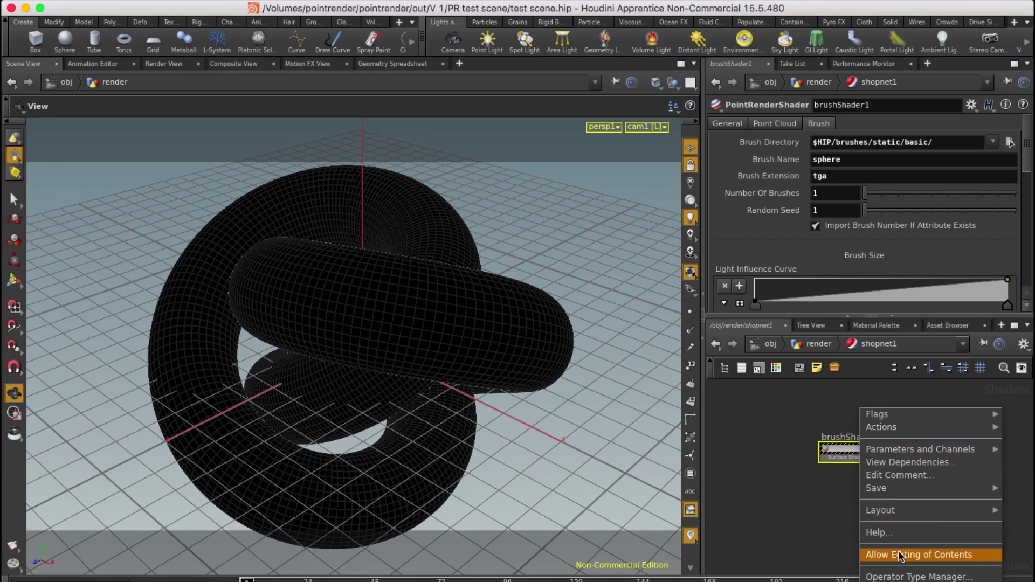
pyautogui.click(897, 581)
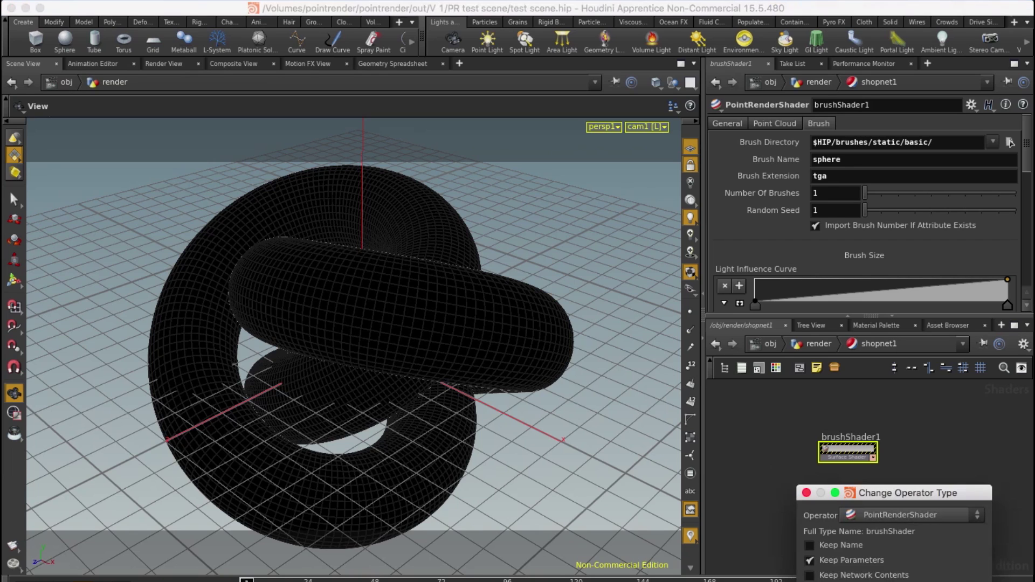
pyautogui.click(913, 517)
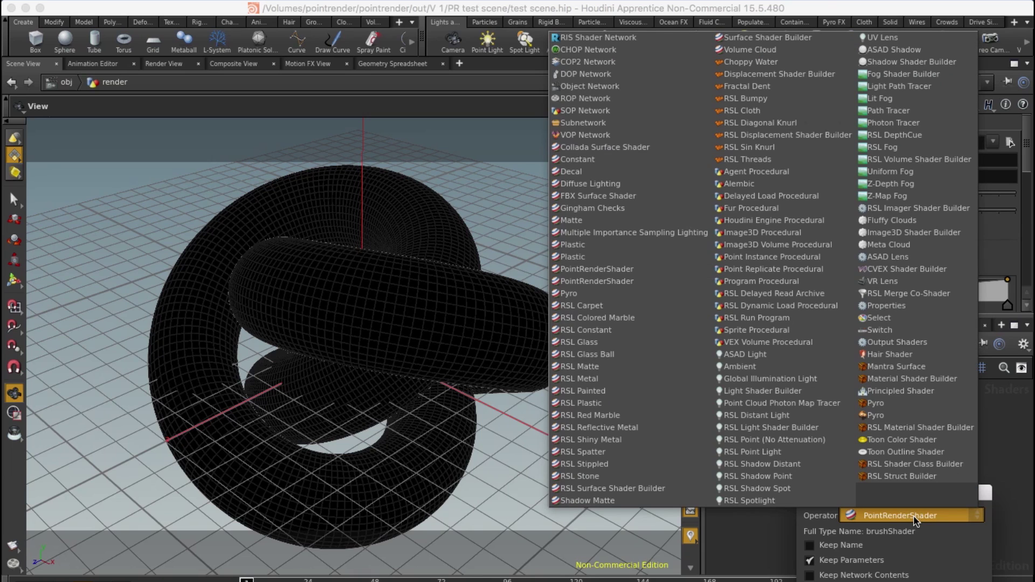
pyautogui.click(618, 282)
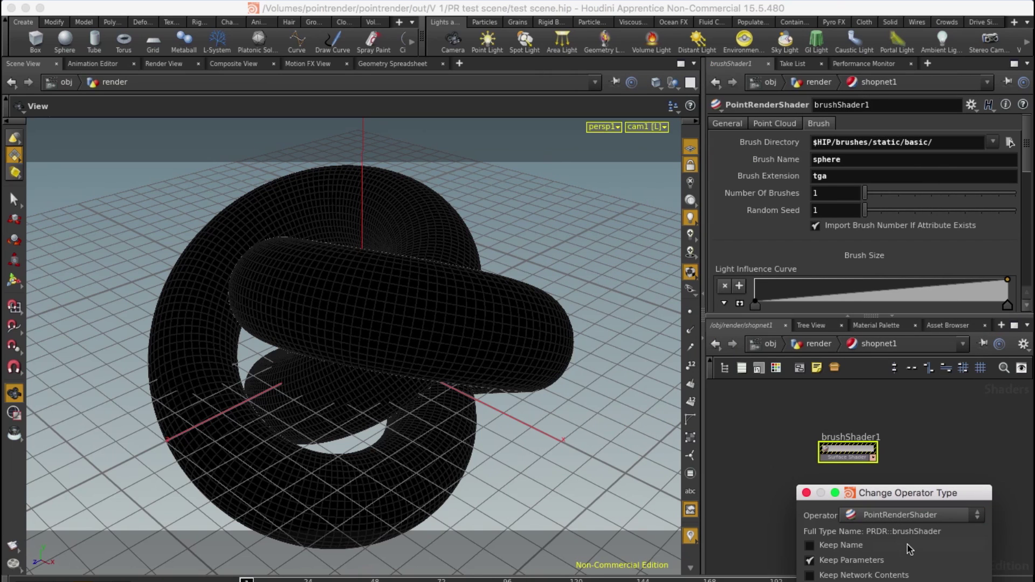
pyautogui.press('Return')
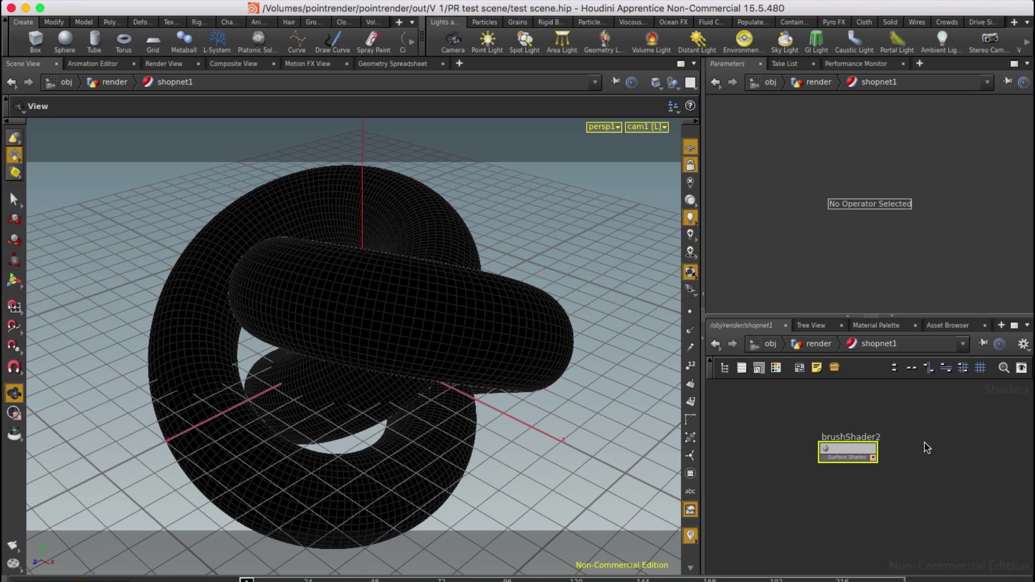
pyautogui.click(926, 444)
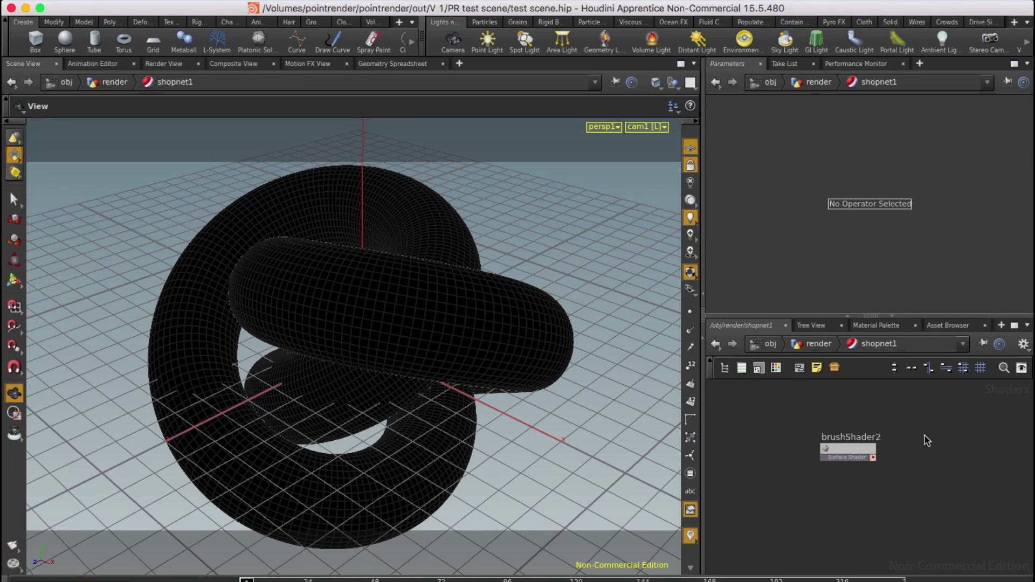
pyautogui.press('Tab')
pyautogui.moveTo(945, 532)
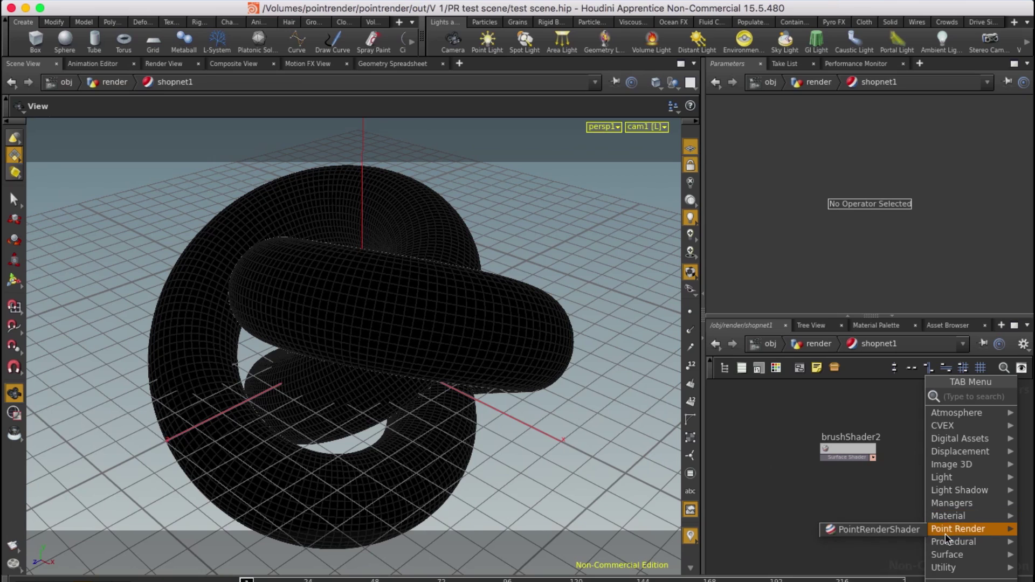
pyautogui.click(884, 412)
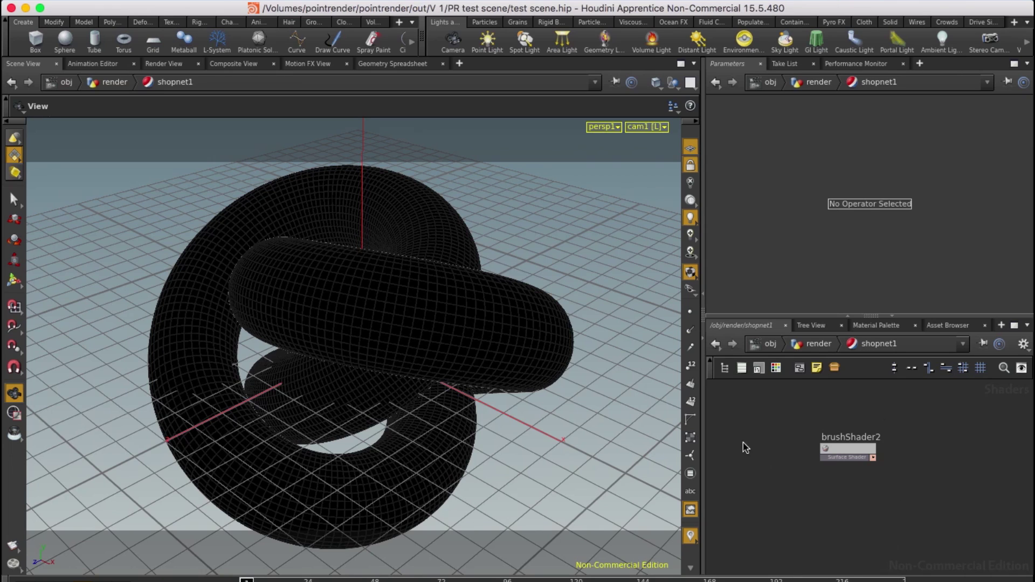
pyautogui.press('Tab')
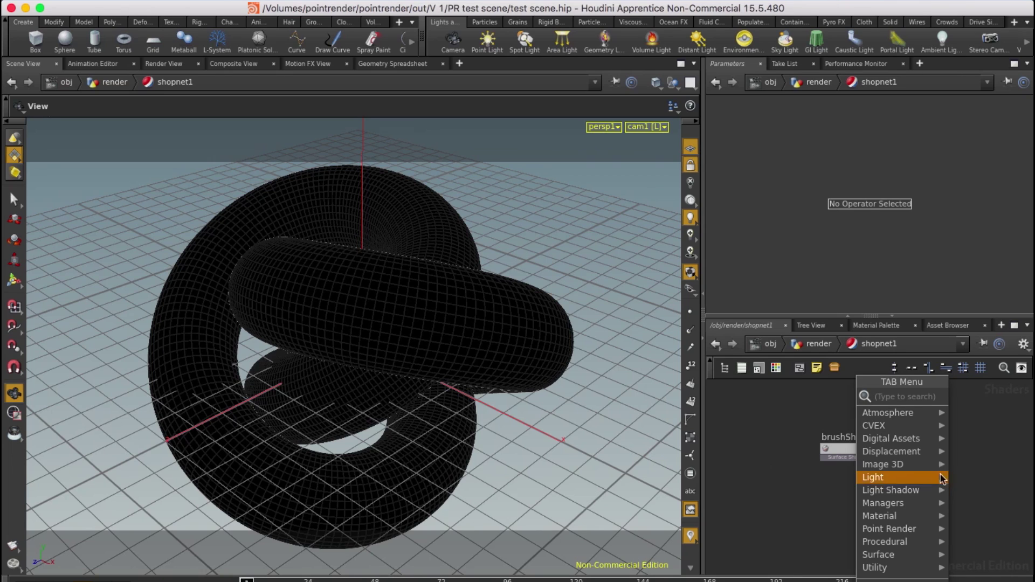
pyautogui.moveTo(922, 530)
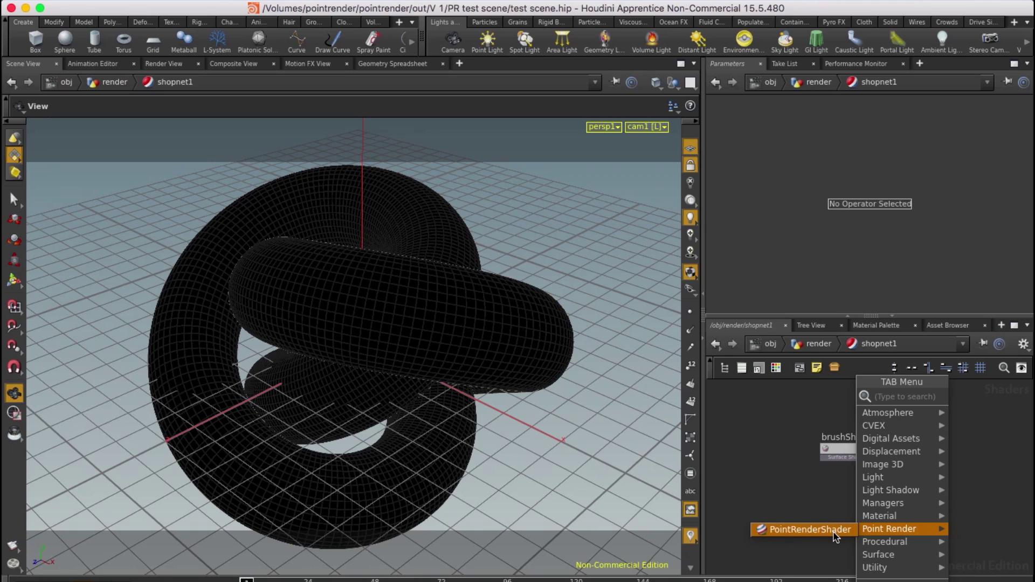
pyautogui.click(811, 530)
# Check brushShader2's point cloud settings and render the scene with /out/mantra1 through /obj/cam1
pyautogui.click(847, 451)
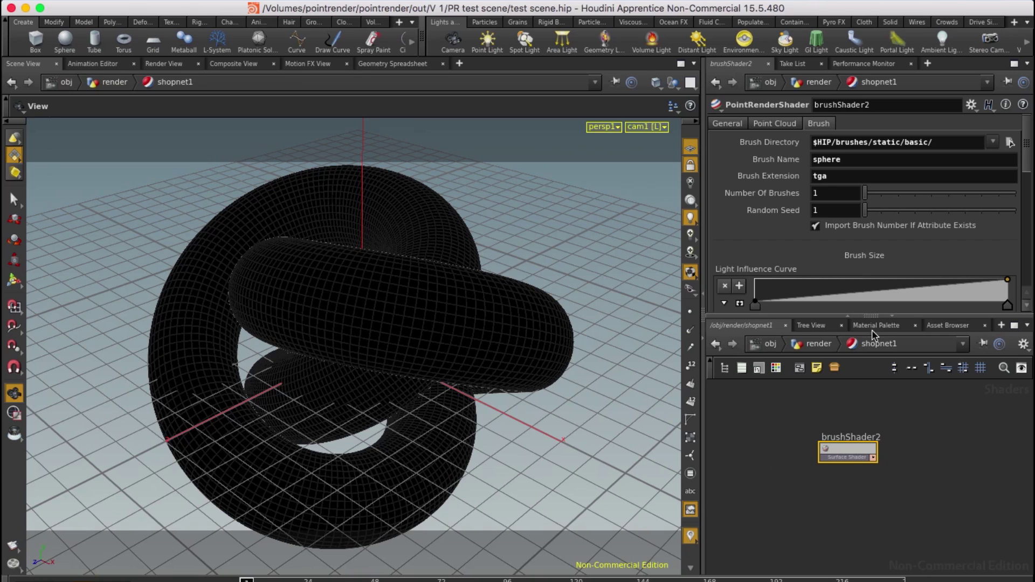
pyautogui.click(787, 127)
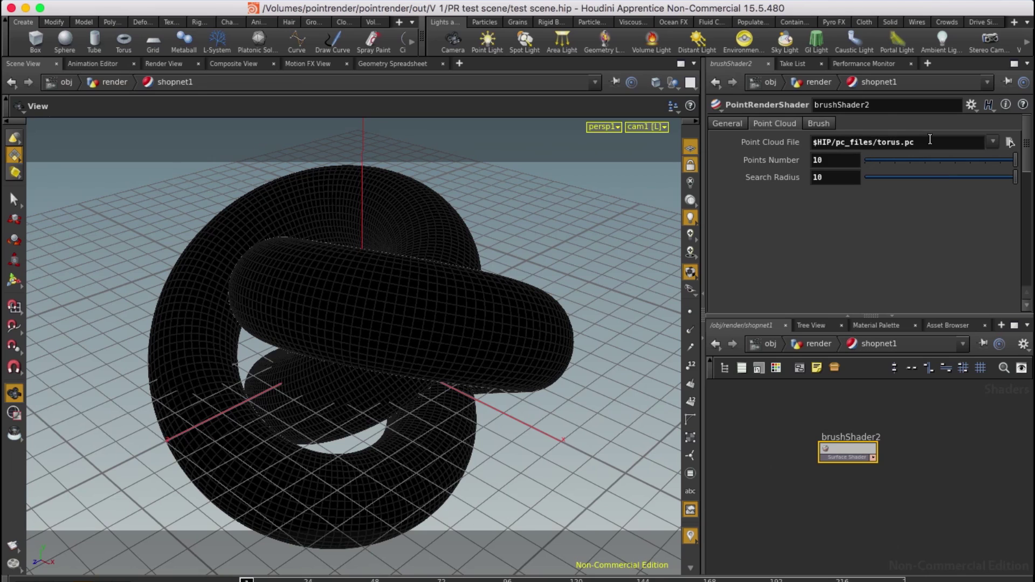
pyautogui.click(169, 66)
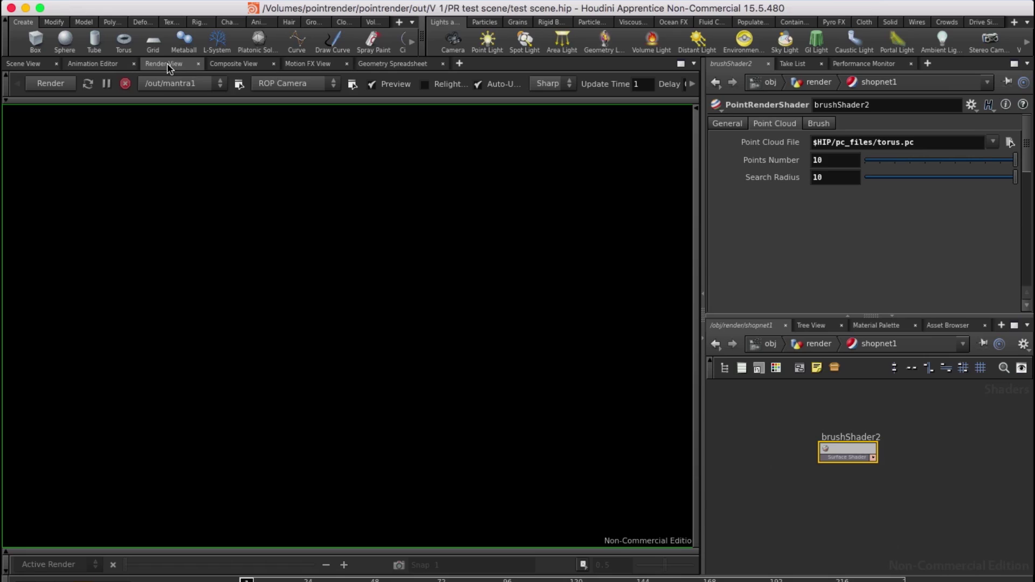
pyautogui.click(278, 79)
pyautogui.click(283, 120)
pyautogui.click(51, 86)
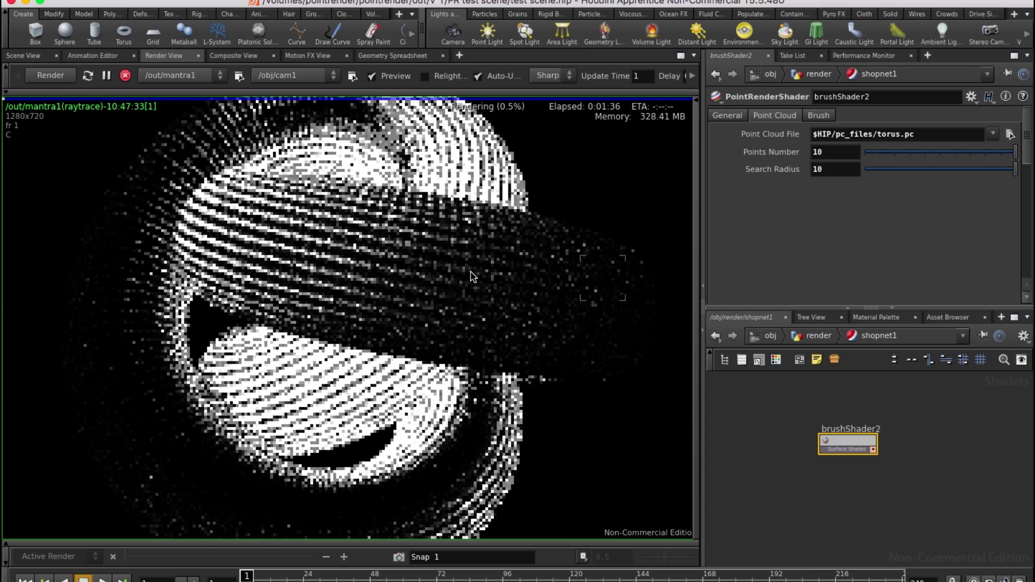
pyautogui.scroll(-2, 426, 323)
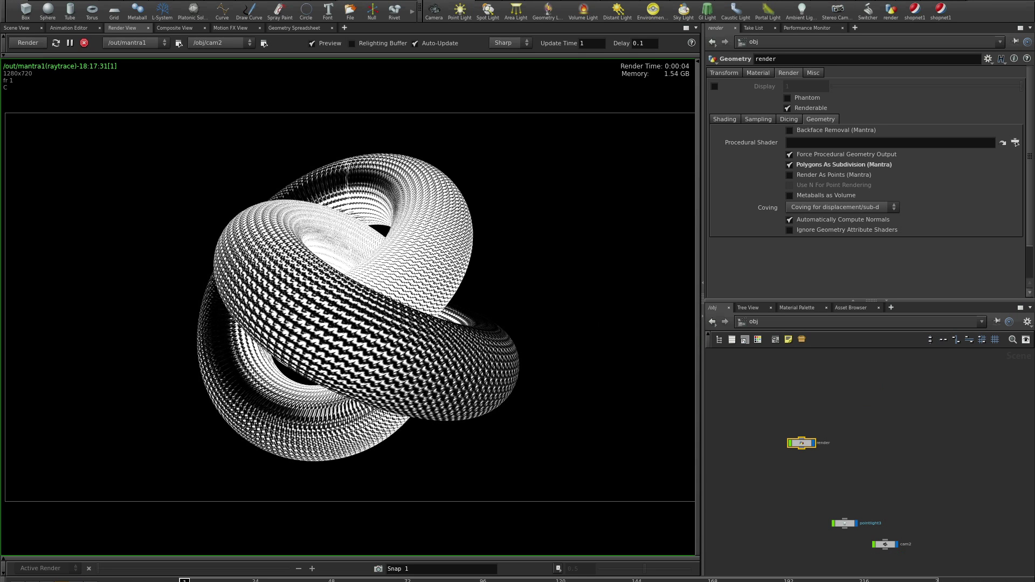
# Enter the render object's geometry network and inspect the parameters of the file1 node at the start of the chain
pyautogui.click(866, 387)
pyautogui.click(810, 409)
pyautogui.doubleClick(801, 443)
pyautogui.moveTo(786, 370); pyautogui.dragTo(794, 571, button='middle')
pyautogui.moveTo(794, 474); pyautogui.dragTo(808, 573, button='middle')
pyautogui.click(807, 403)
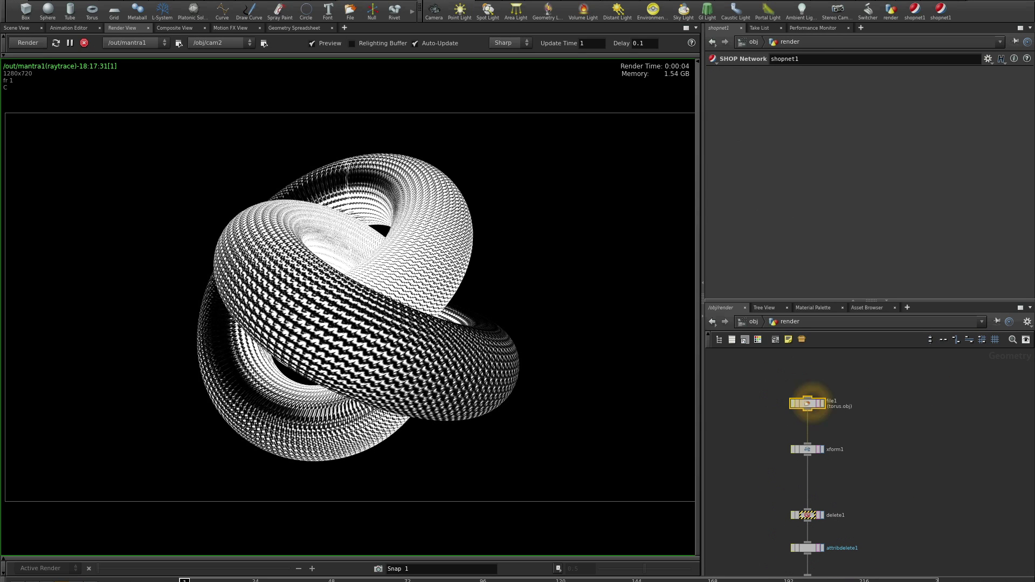
pyautogui.click(922, 407)
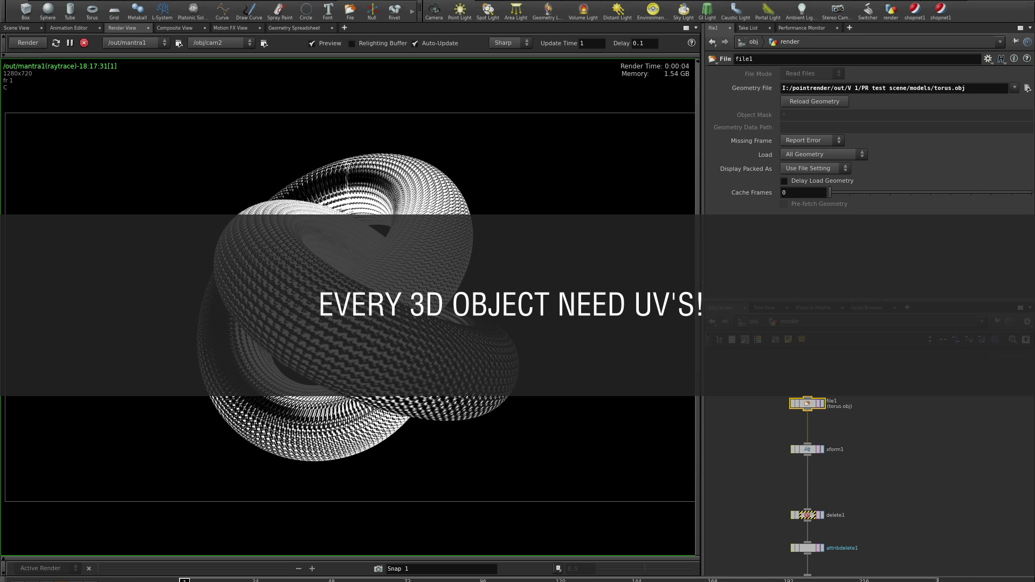
# Follow the node chain down past the render node and inspect the BsCreatePcFile2 node's output file settings
pyautogui.scroll(-5, 894, 546)
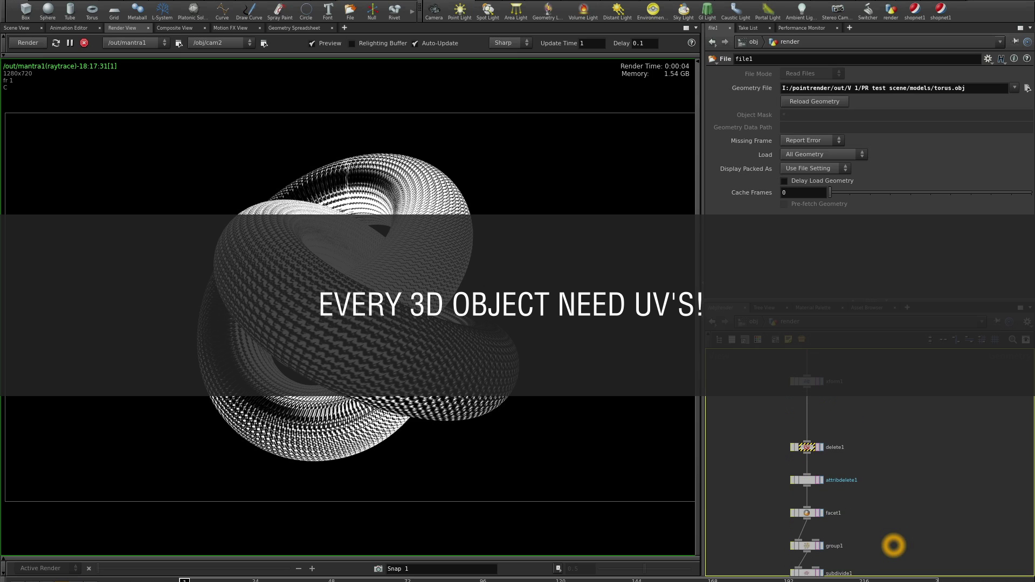
pyautogui.scroll(-10, 894, 546)
pyautogui.scroll(-3, 922, 501)
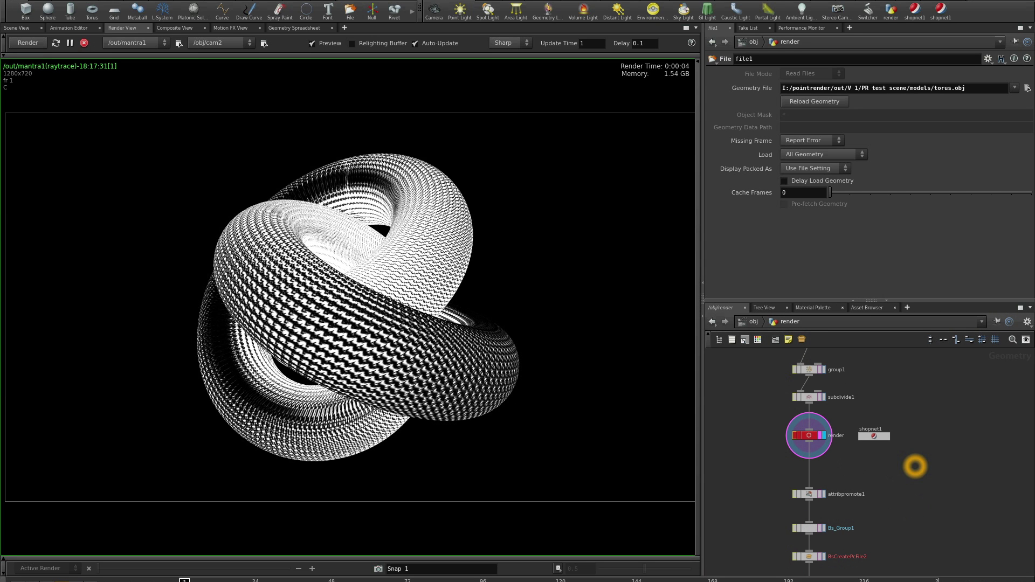
pyautogui.moveTo(908, 509); pyautogui.dragTo(909, 454, button='middle')
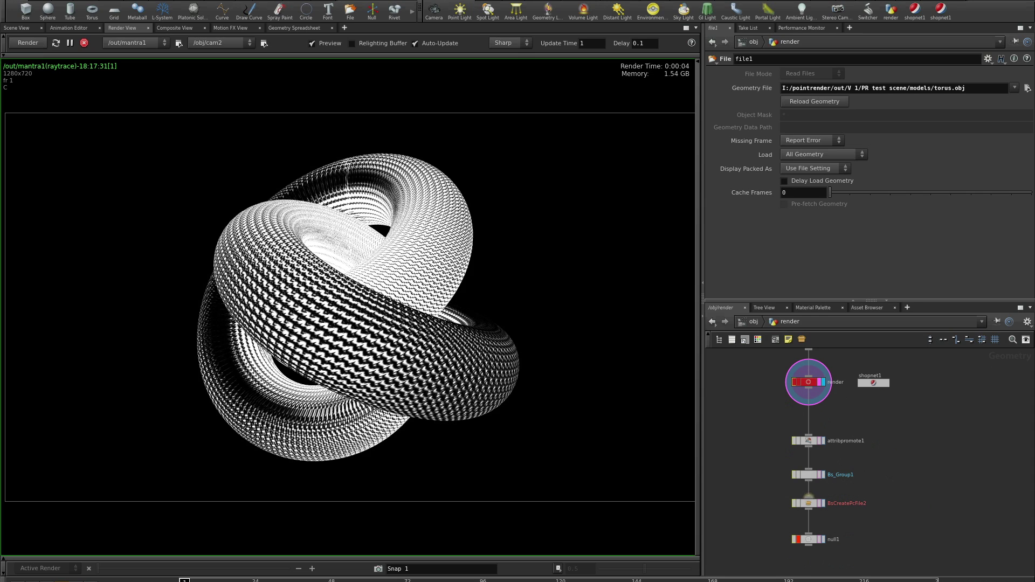
pyautogui.click(808, 503)
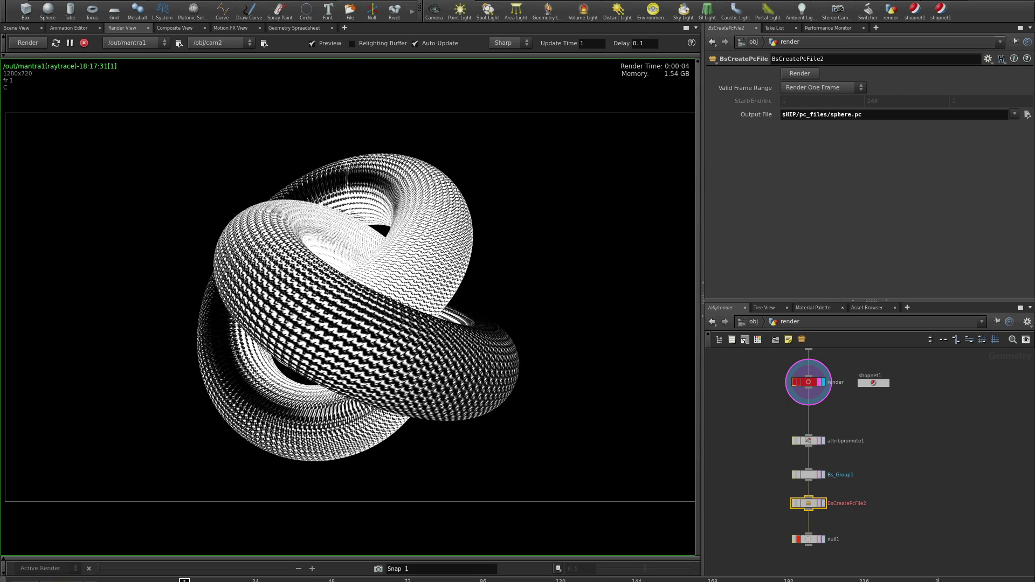
# Render the single-frame point cloud file from BsCreatePcFile2 to $HIP/pc_files/sphere.pc
pyautogui.click(801, 74)
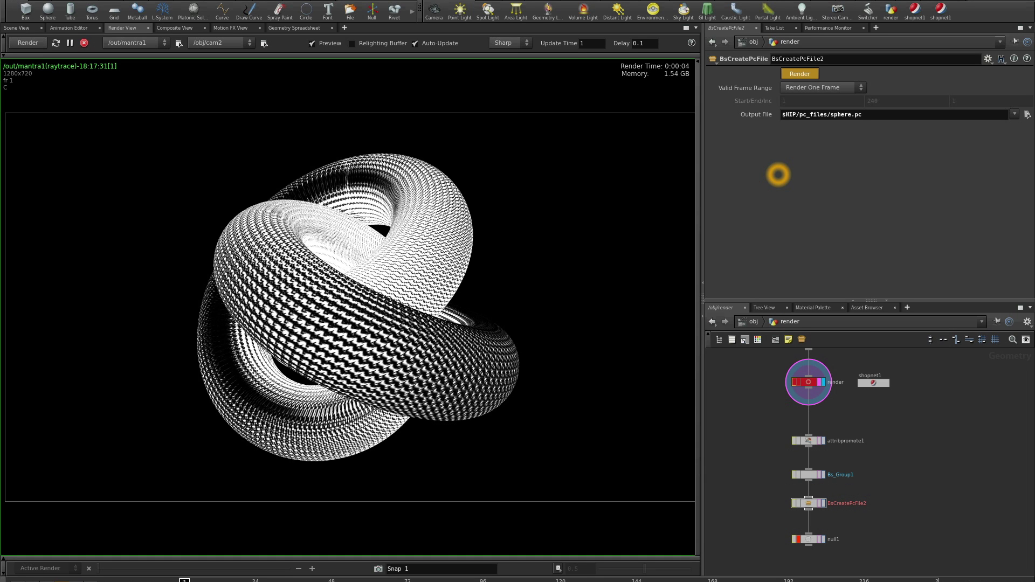
pyautogui.click(799, 137)
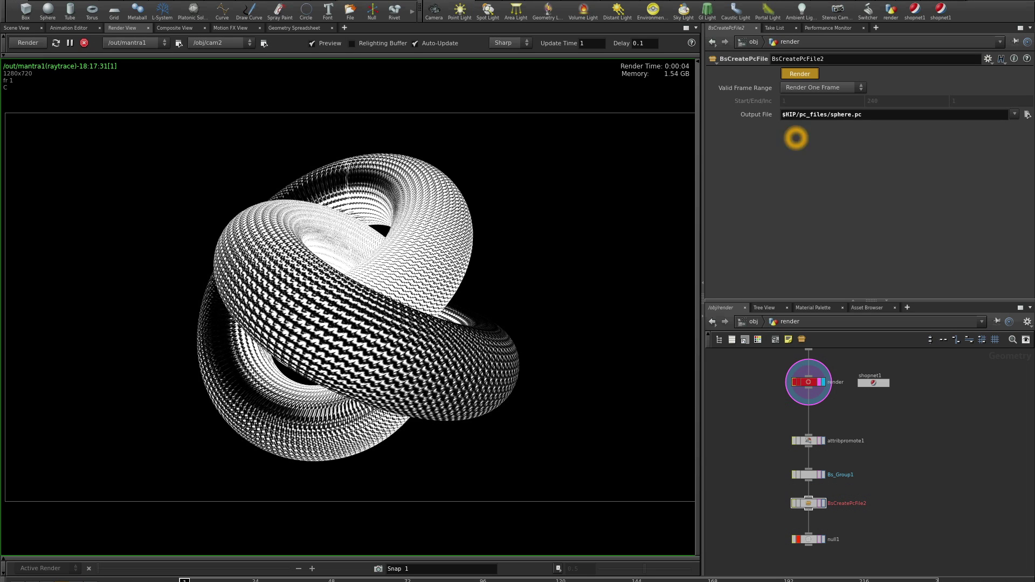
pyautogui.click(795, 145)
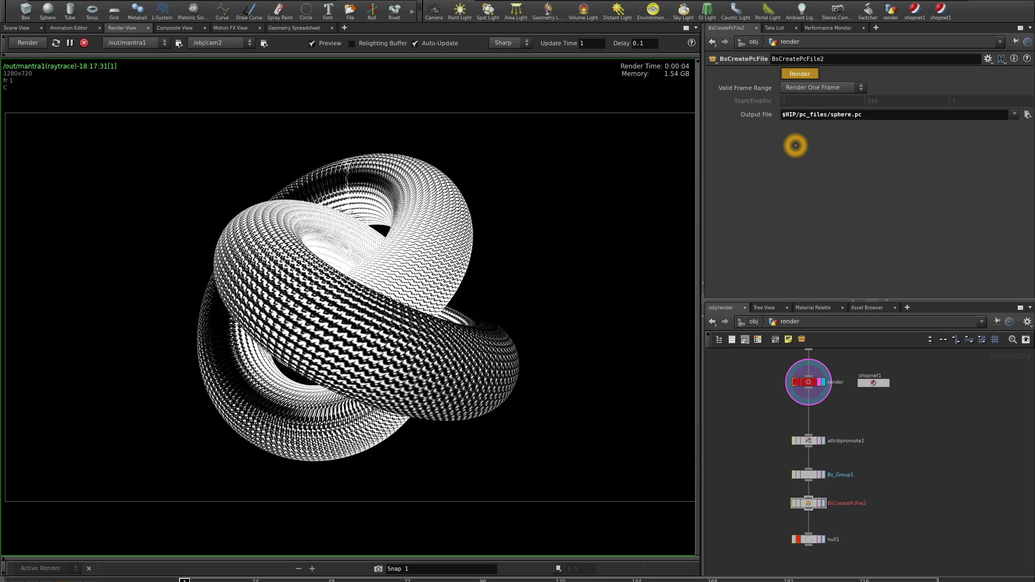
pyautogui.click(798, 223)
# Enter the shopnet1 shader network and set brushShader1's base color to white
pyautogui.click(874, 384)
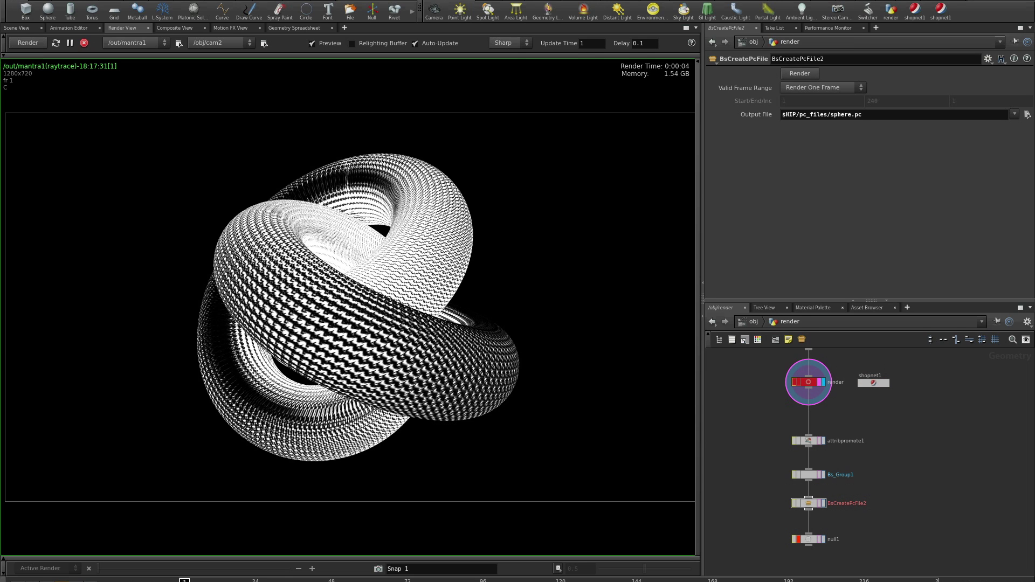
pyautogui.doubleClick(874, 383)
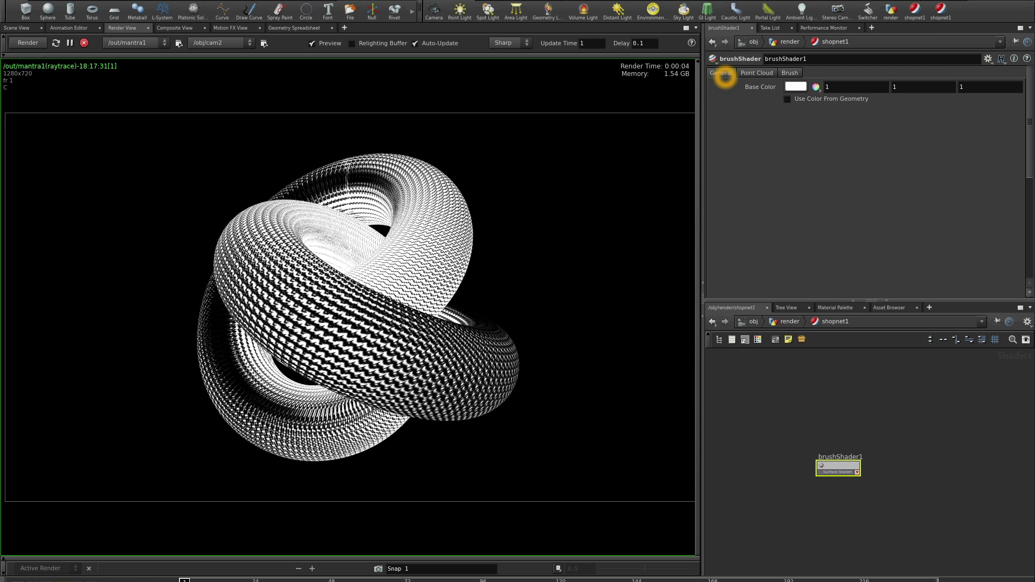
pyautogui.moveTo(725, 77); pyautogui.dragTo(721, 60)
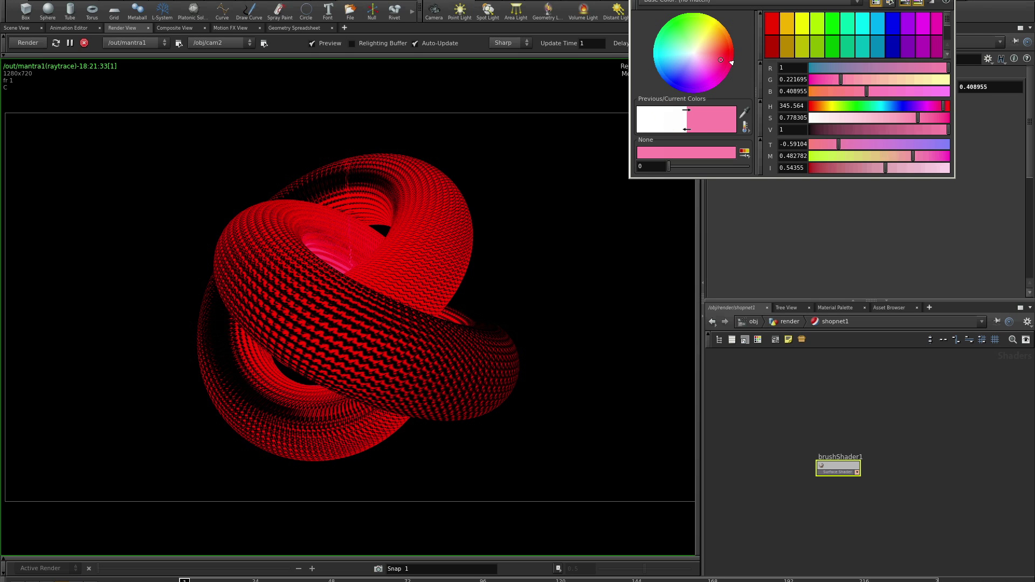
pyautogui.moveTo(946, 20); pyautogui.dragTo(948, 45)
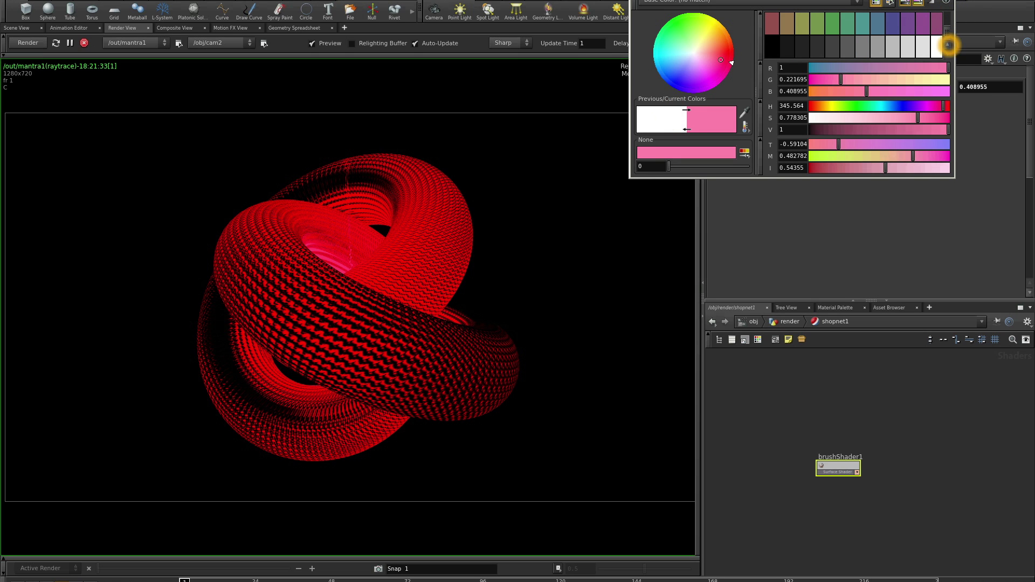
pyautogui.click(936, 46)
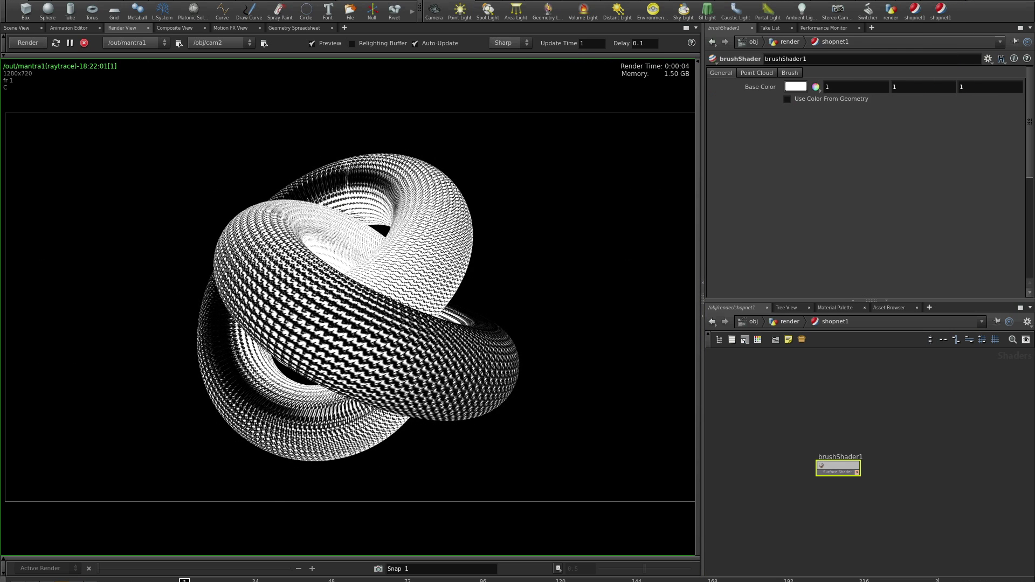
# Review brushShader1's point cloud file path and points number, and set the search radius to 9.86
pyautogui.click(756, 73)
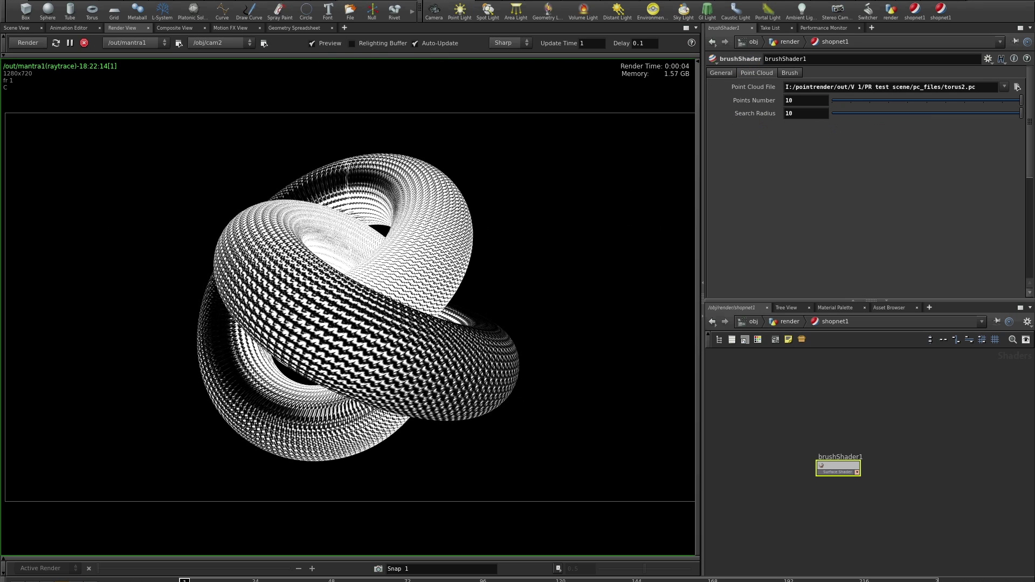
pyautogui.click(823, 90)
pyautogui.click(936, 91)
pyautogui.click(843, 90)
pyautogui.click(830, 86)
pyautogui.click(838, 105)
pyautogui.moveTo(984, 100); pyautogui.dragTo(1020, 115)
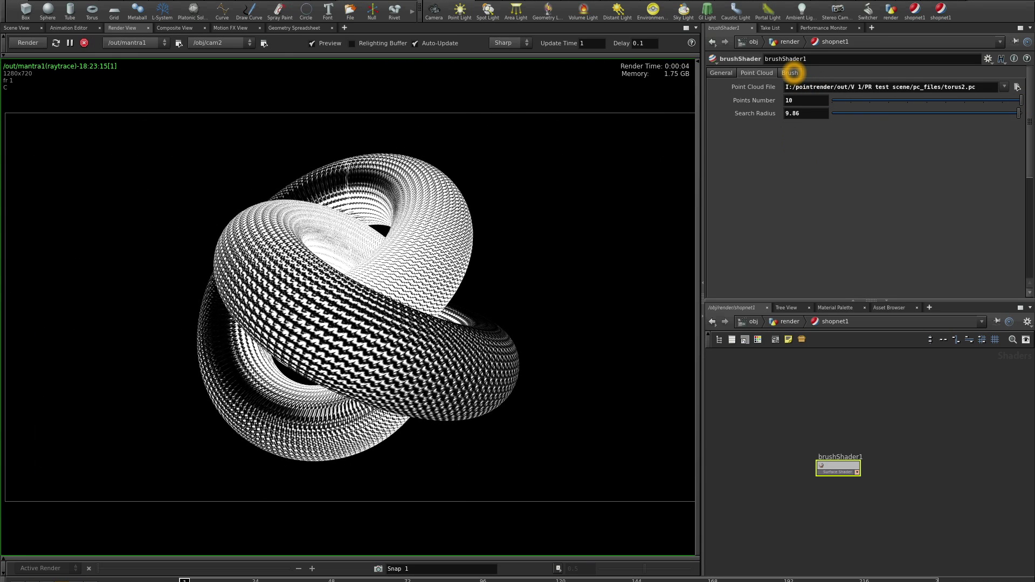
# Open brushShader1's brush settings and examine the brush directory, name and extension
pyautogui.click(790, 73)
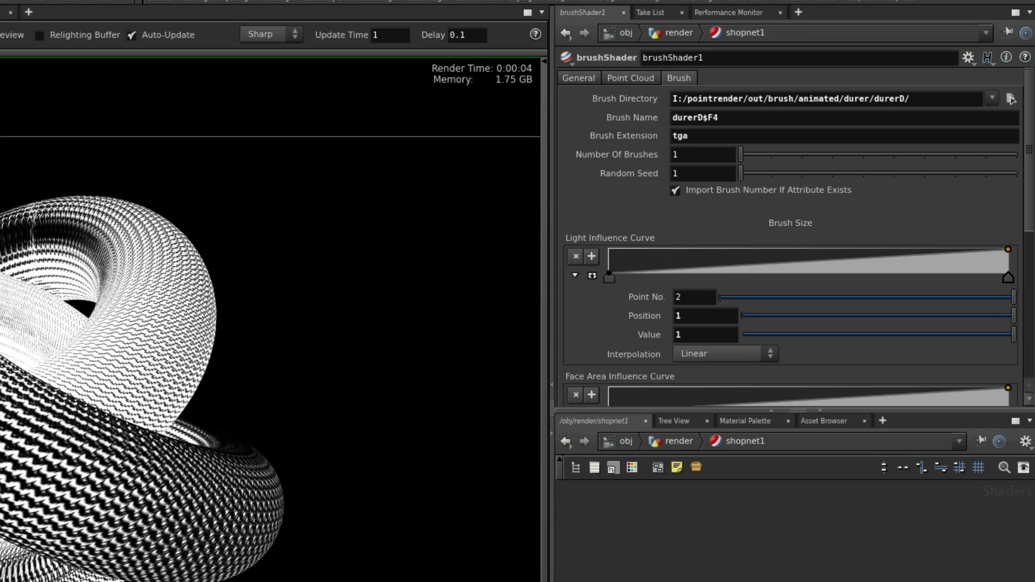
pyautogui.click(742, 156)
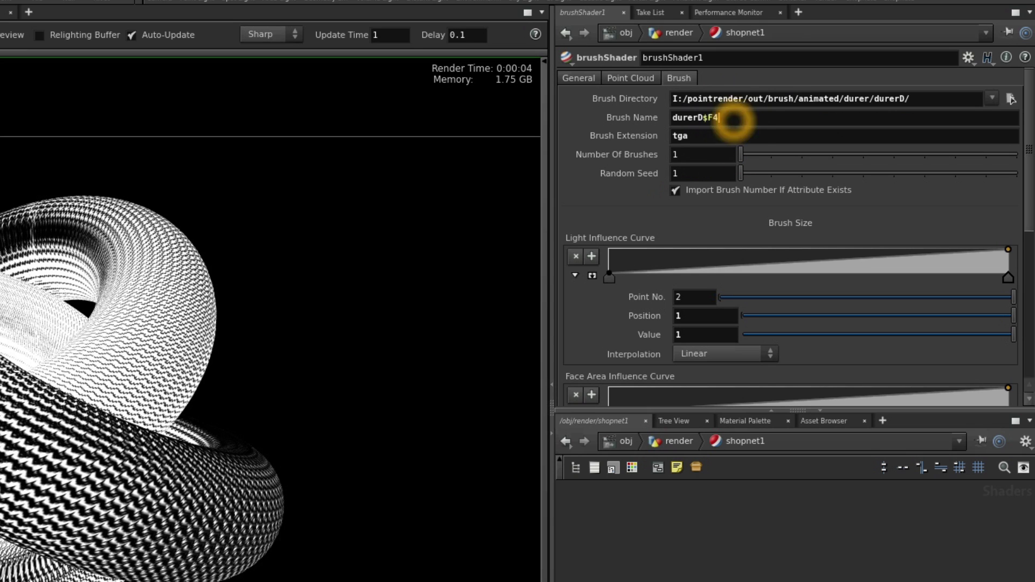
pyautogui.doubleClick(734, 120)
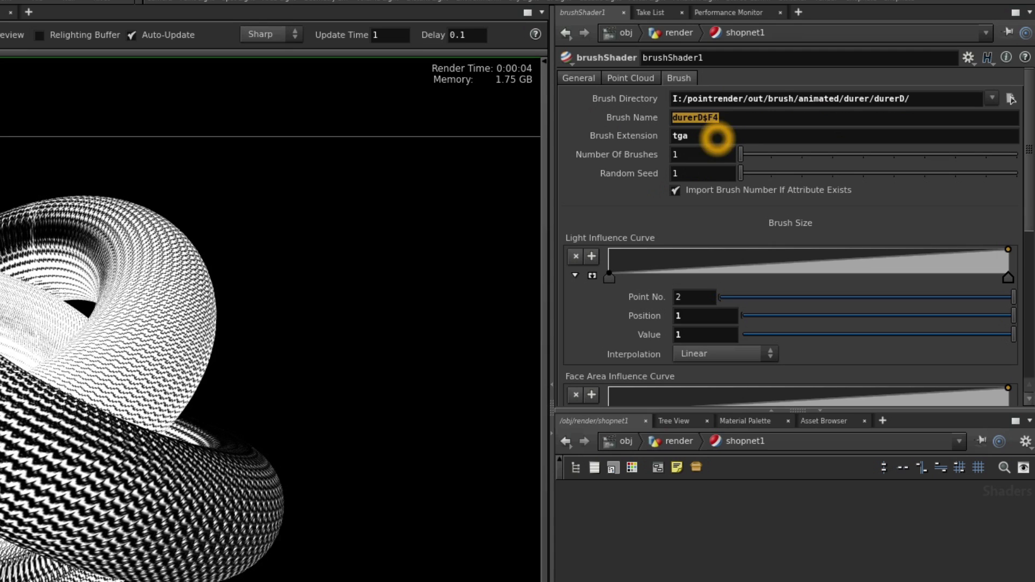
pyautogui.click(718, 139)
pyautogui.doubleClick(678, 136)
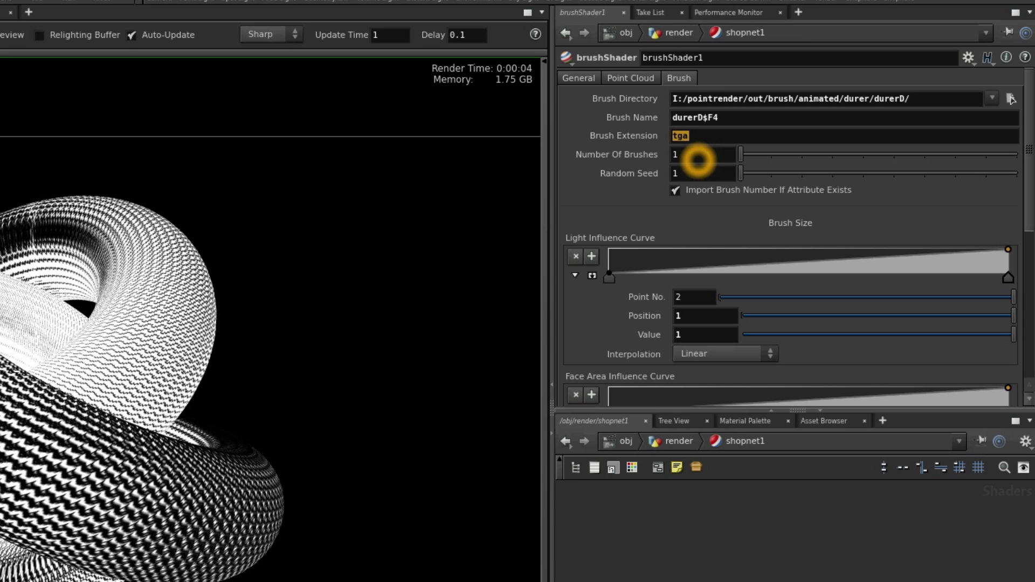
# Try 4 as the number of brushes and restore it to 1
pyautogui.write('4')
pyautogui.press('Return')
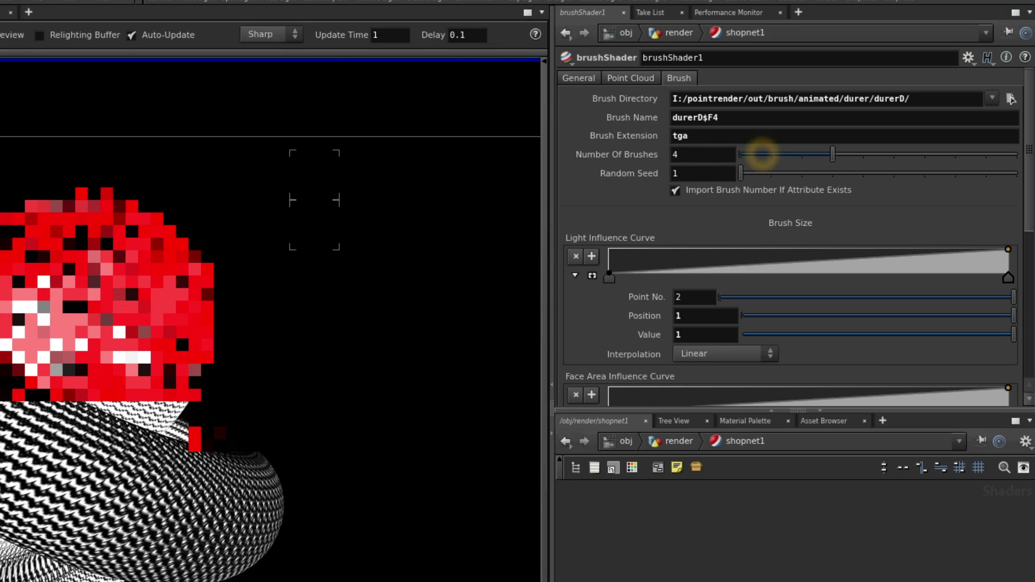
pyautogui.click(915, 155)
pyautogui.moveTo(915, 155); pyautogui.dragTo(668, 155)
# Browse out of the animated durerD folder and pick sphere.1.tga from static/basic for the brush directory
pyautogui.click(1007, 99)
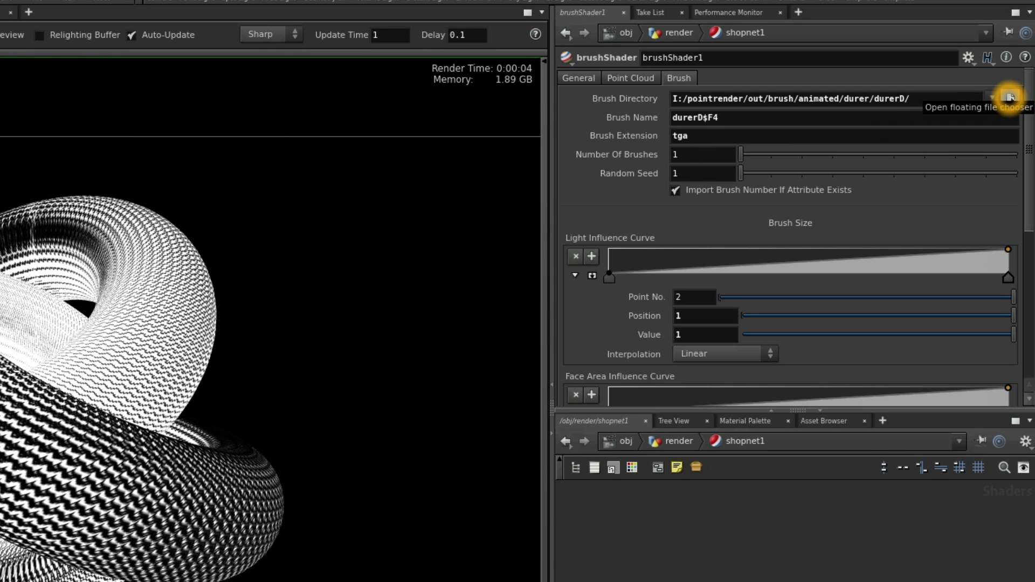
pyautogui.click(1009, 97)
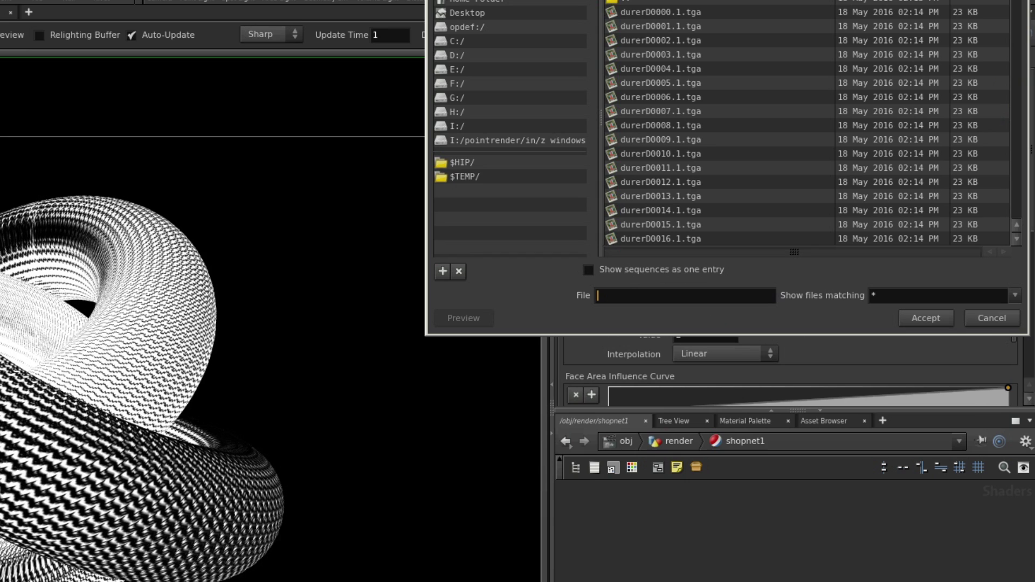
pyautogui.doubleClick(628, 3)
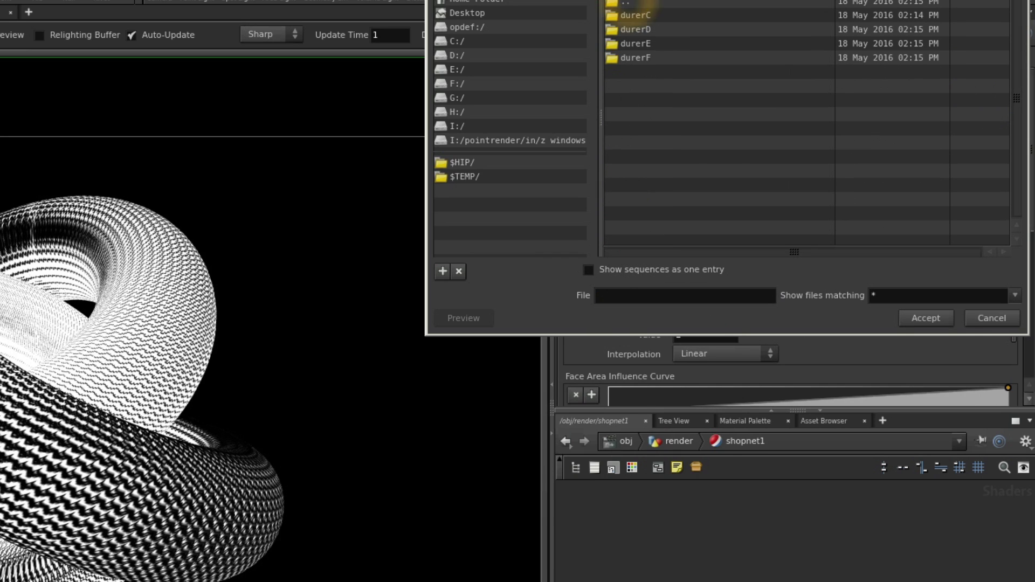
pyautogui.click(631, 3)
pyautogui.doubleClick(628, 4)
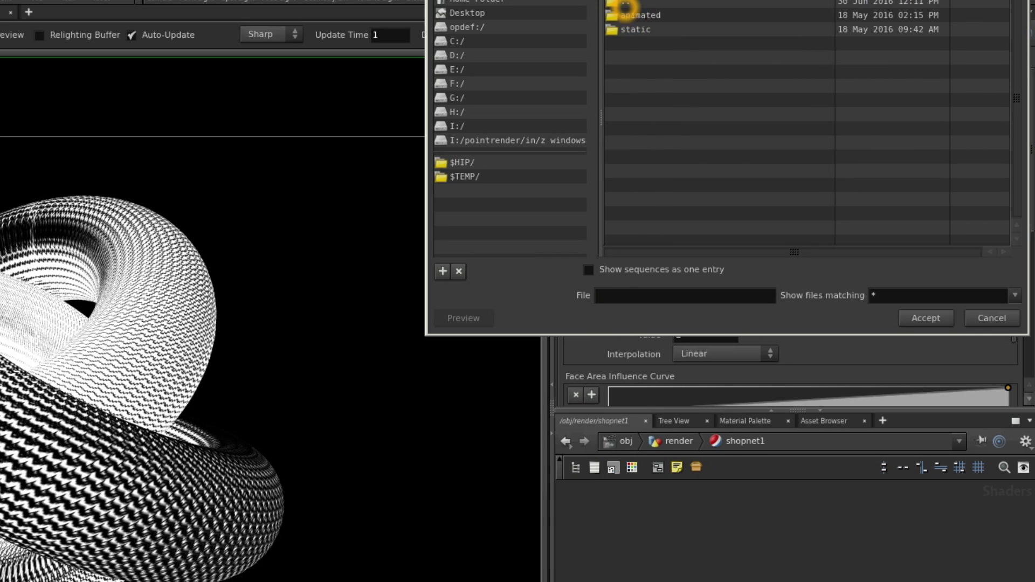
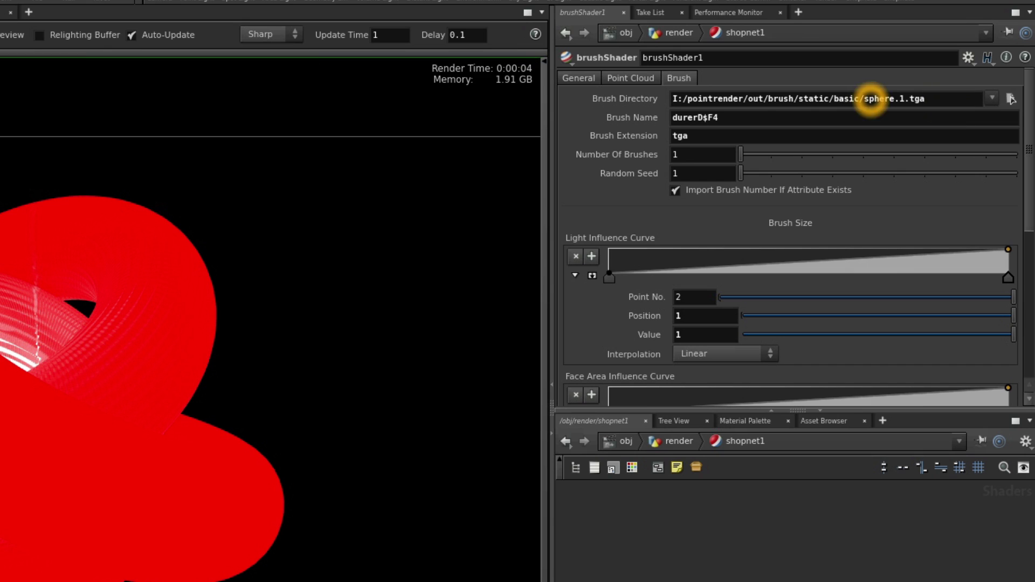
# Remove the file name sphere.1.tga from the brush directory path and set the brush name to sphere
pyautogui.moveTo(864, 100); pyautogui.dragTo(935, 99)
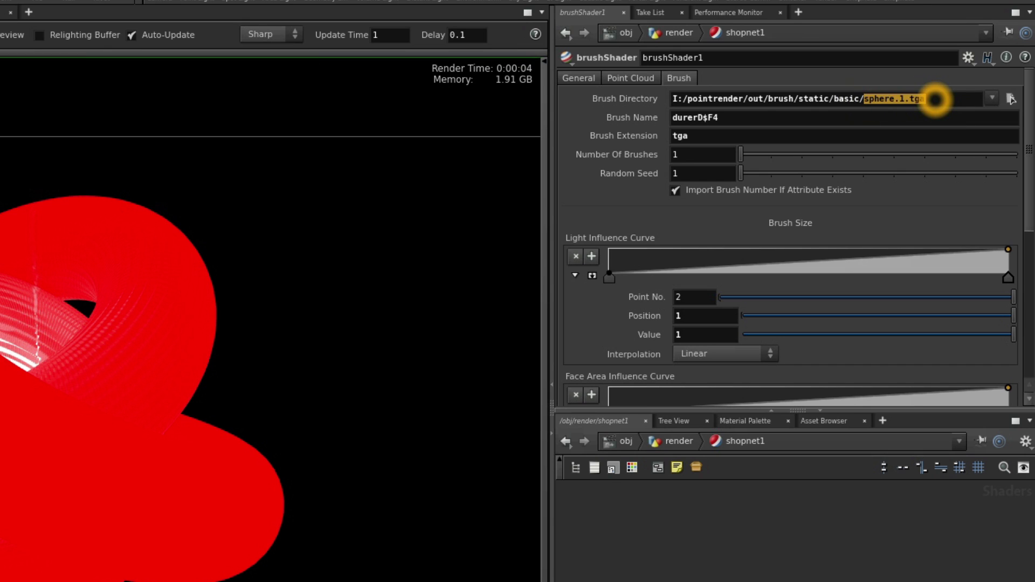
pyautogui.press('BackSpace')
pyautogui.click(747, 118)
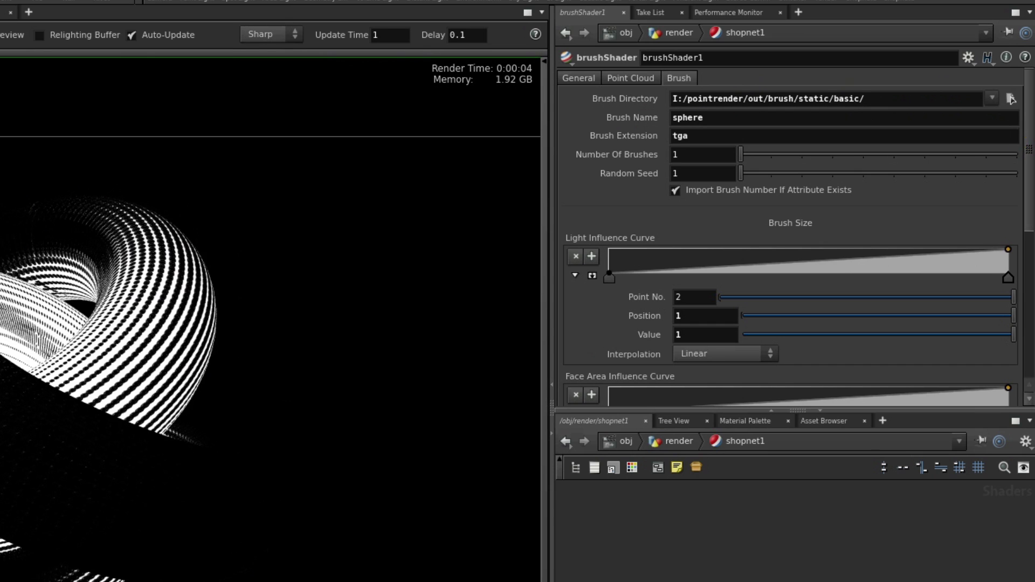
# Browse the static brush folders and examine the brush files in the line folder without choosing one
pyautogui.scroll(-2, 791, 237)
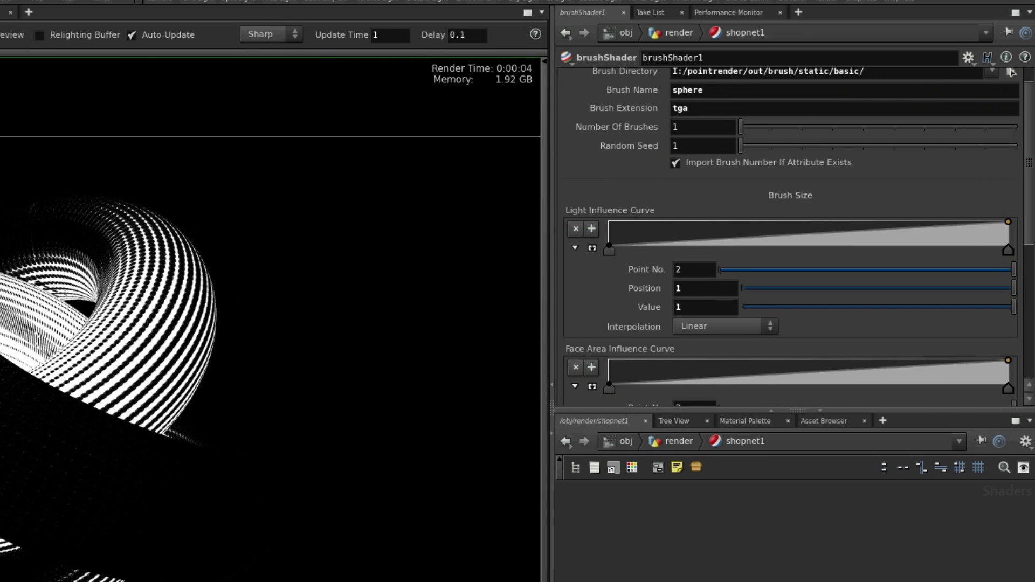
pyautogui.scroll(2, 961, 124)
pyautogui.click(1010, 99)
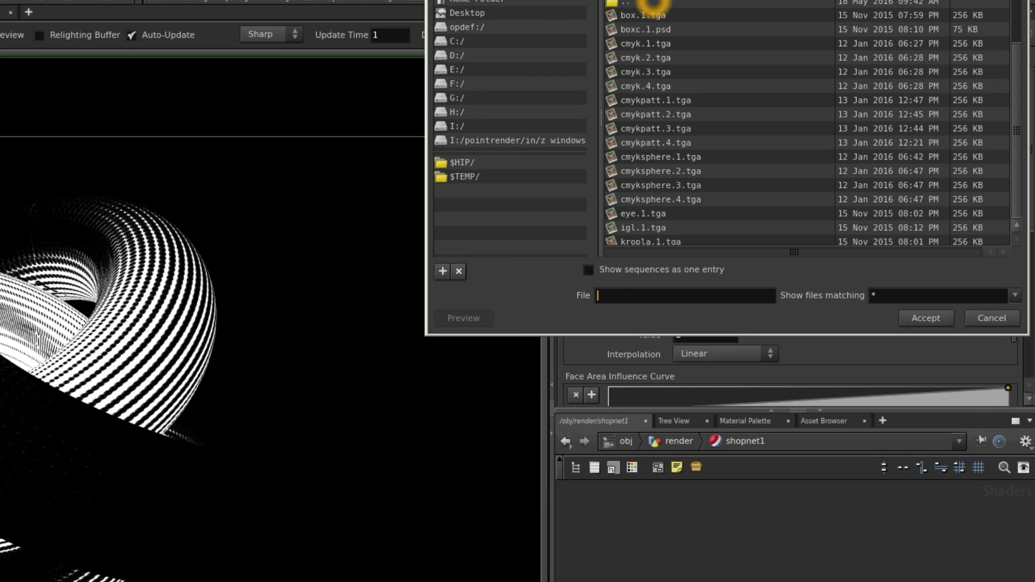
pyautogui.doubleClick(626, 4)
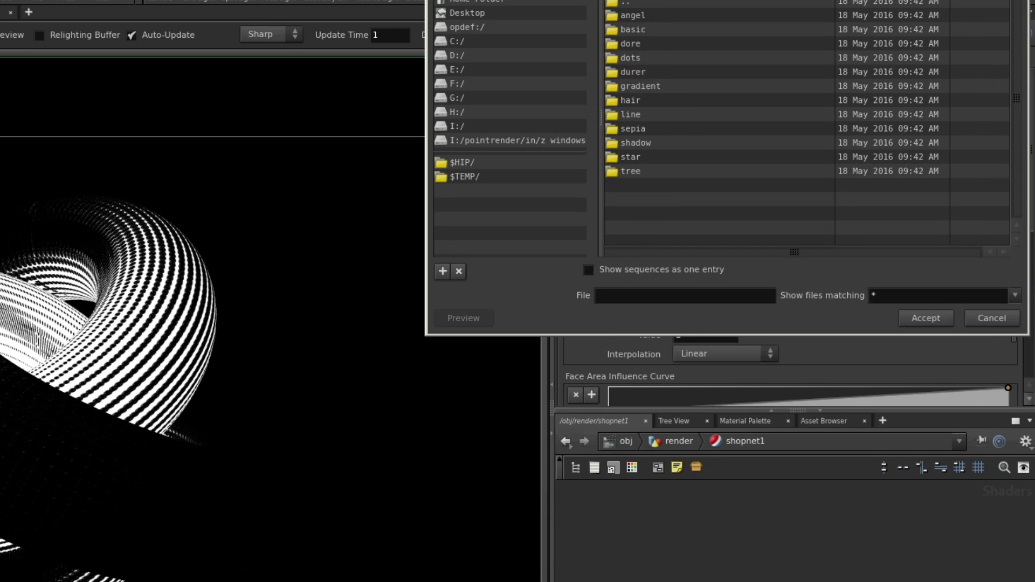
pyautogui.doubleClick(635, 114)
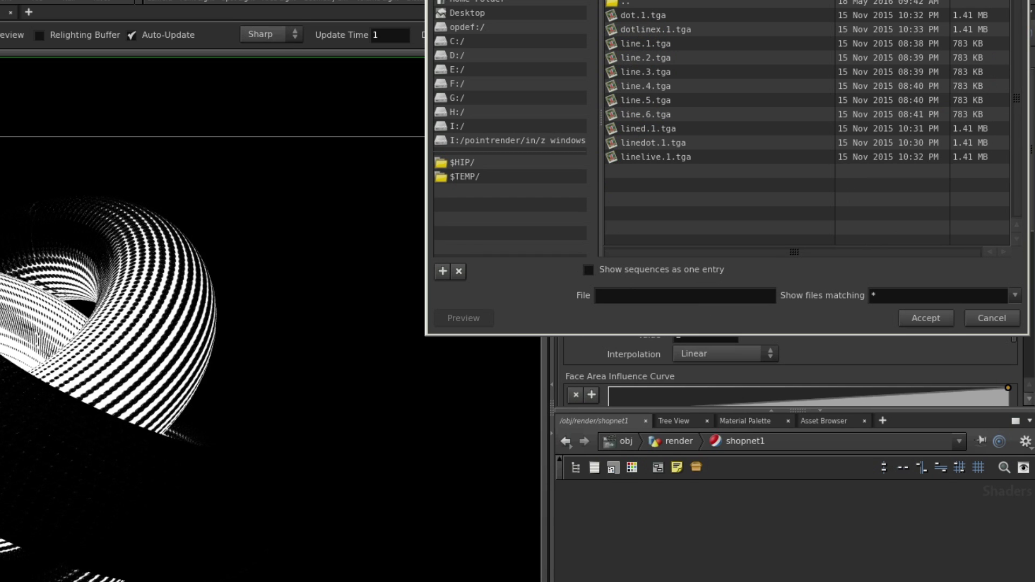
pyautogui.click(992, 318)
# Set the brush directory to I:/pointrender/out/brush/static/line/ and the brush name to line
pyautogui.doubleClick(839, 101)
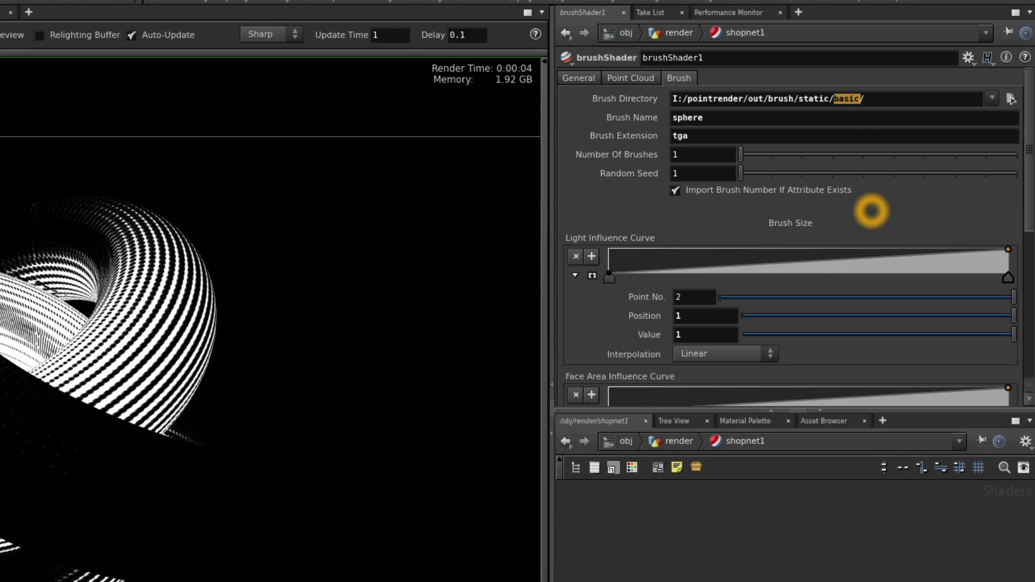
pyautogui.press('Tab')
pyautogui.click(748, 121)
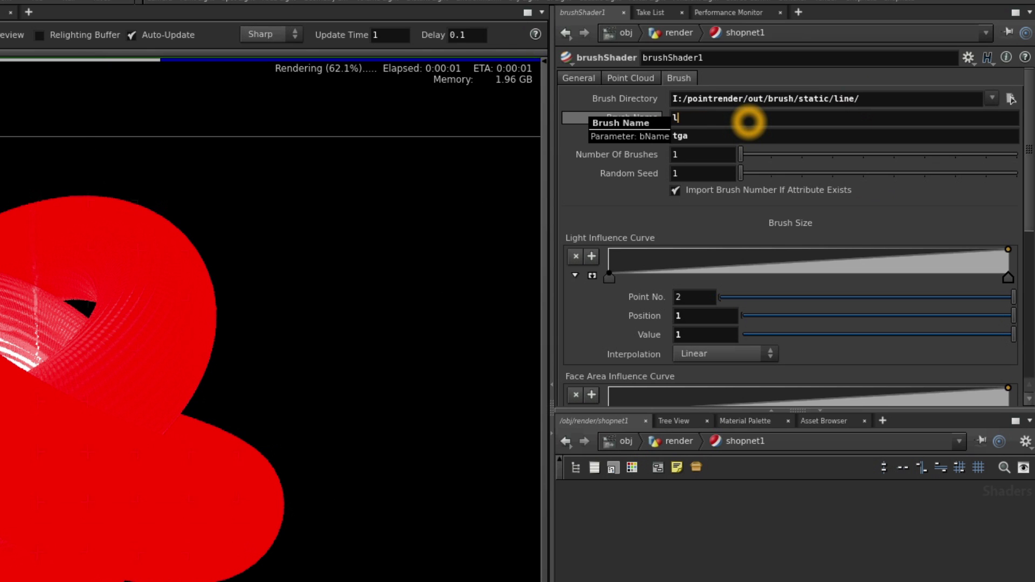
pyautogui.press('Return')
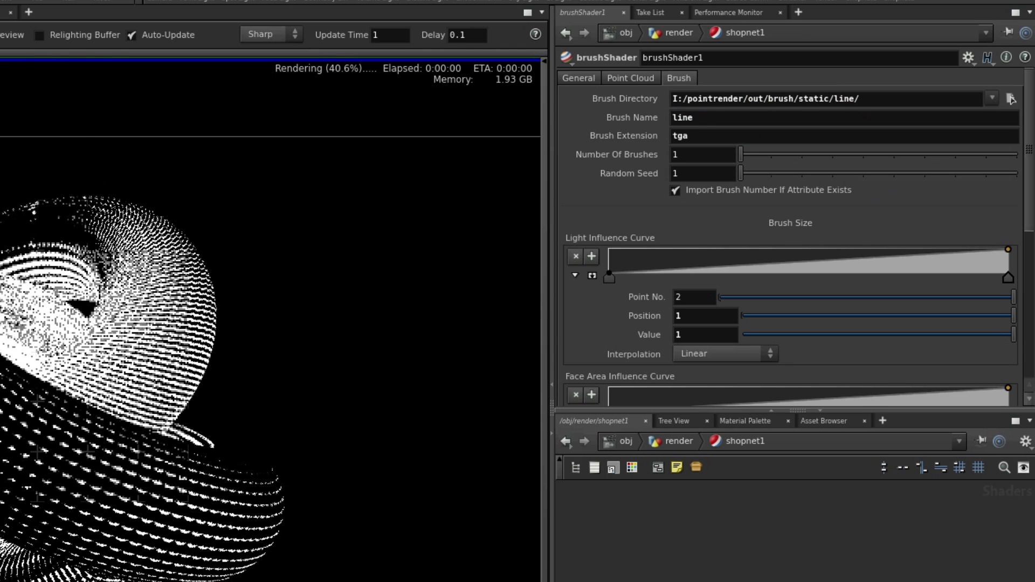
# Set the number of brushes to 6 and the random seed to 6
pyautogui.click(761, 154)
pyautogui.click(807, 155)
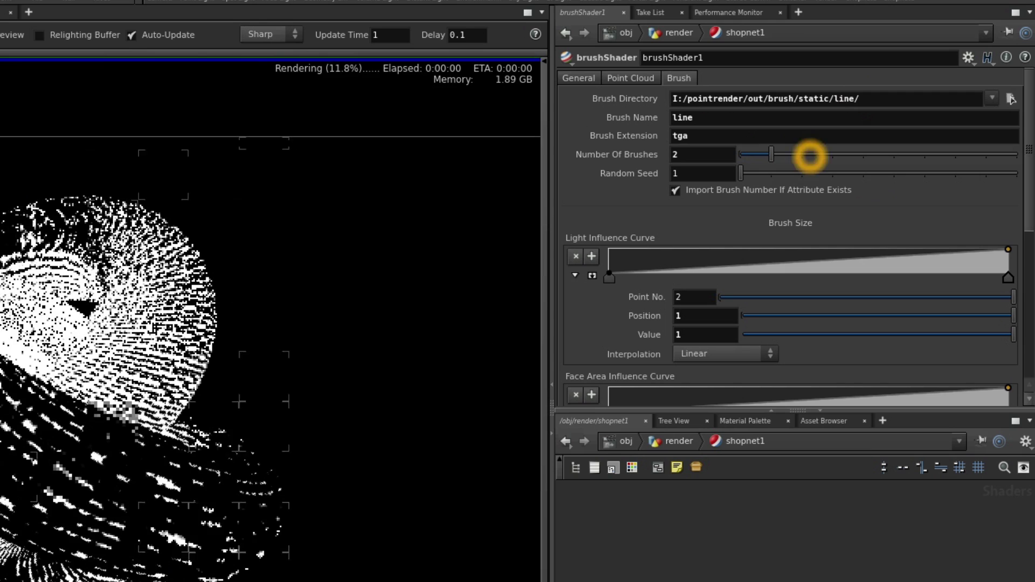
pyautogui.click(867, 156)
pyautogui.moveTo(866, 156)
pyautogui.mouseDown()
pyautogui.moveTo(920, 157)
pyautogui.moveTo(895, 156)
pyautogui.mouseUp()
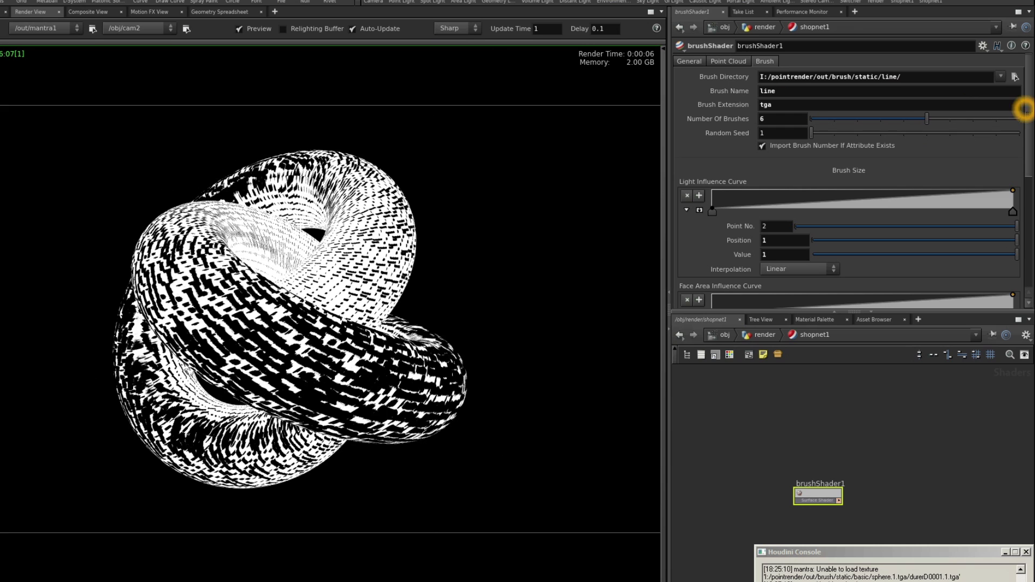
pyautogui.moveTo(1027, 109); pyautogui.dragTo(1028, 126)
pyautogui.moveTo(812, 112); pyautogui.dragTo(919, 110)
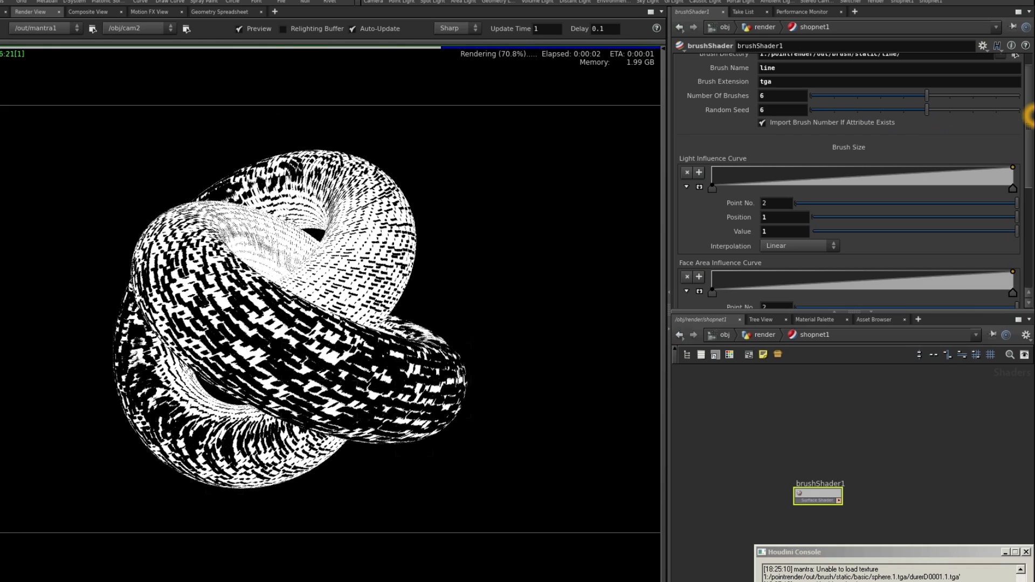
# Try the brush size's Light Influence Curve with its start point raised to 1 and its end point lowered, and return the start point to 0
pyautogui.moveTo(1027, 116); pyautogui.dragTo(1027, 146)
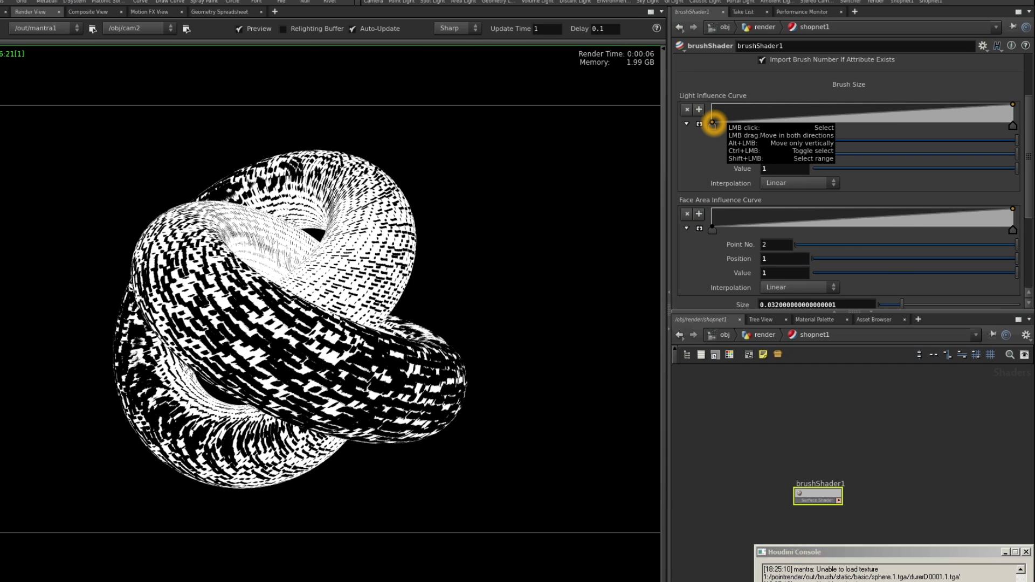
pyautogui.moveTo(712, 122); pyautogui.dragTo(711, 104)
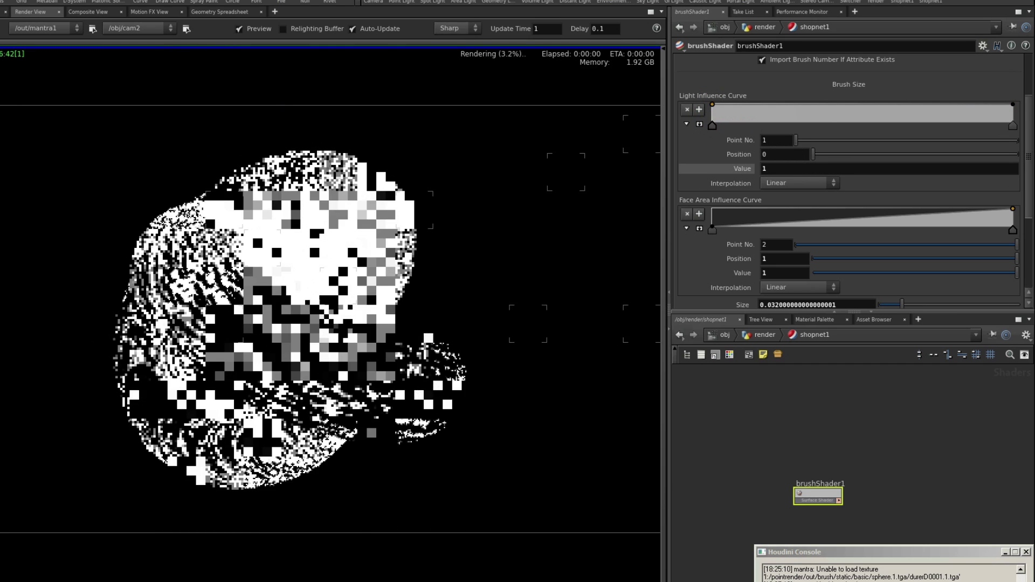
pyautogui.moveTo(1013, 104); pyautogui.dragTo(1013, 125)
pyautogui.moveTo(712, 104); pyautogui.dragTo(712, 125)
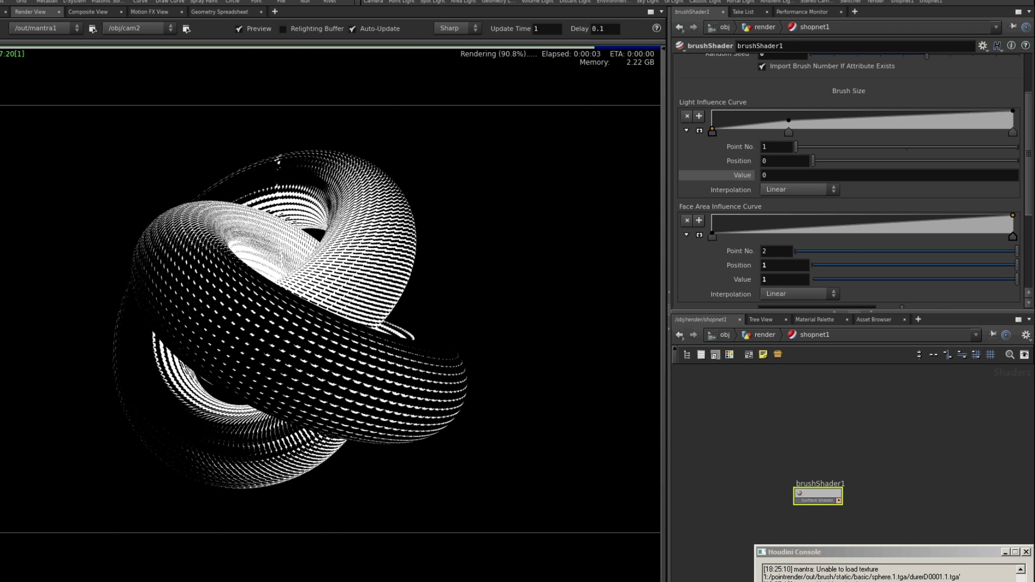
# Select the start point of the brush size's Face Area Influence Curve
pyautogui.scroll(-2, 881, 217)
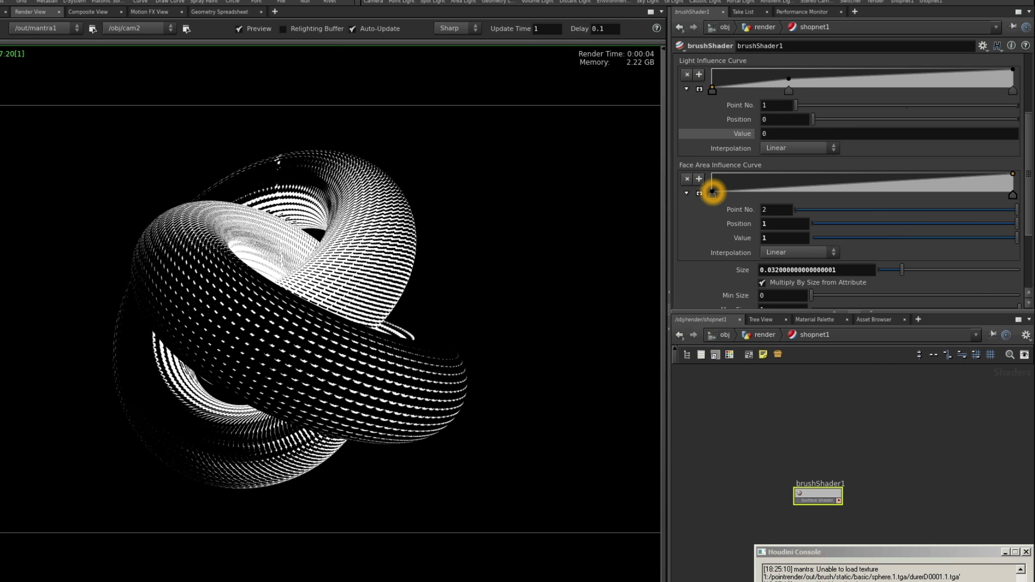
pyautogui.moveTo(712, 191); pyautogui.dragTo(712, 178)
pyautogui.click(958, 168)
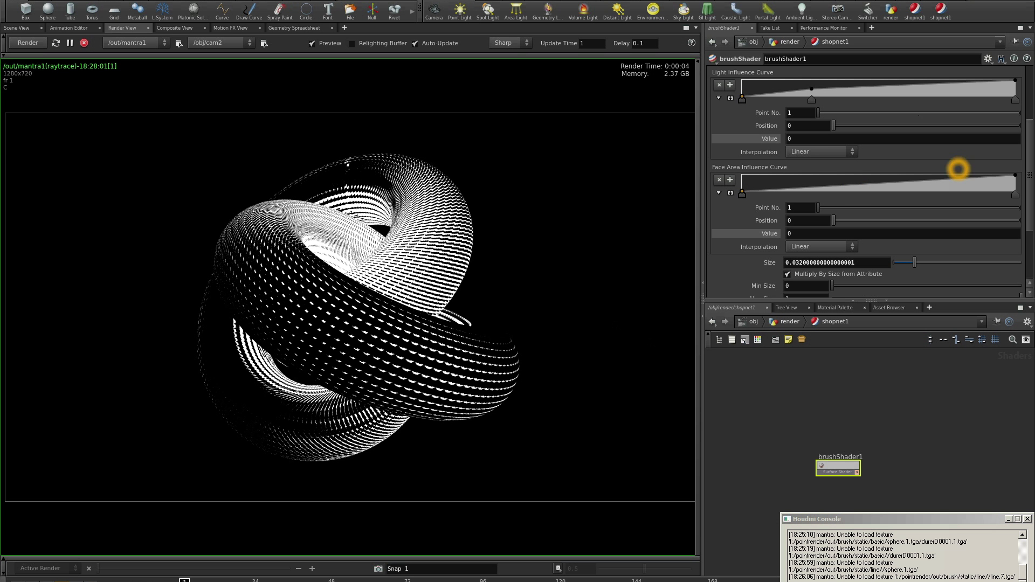
pyautogui.moveTo(1030, 170); pyautogui.dragTo(1030, 216)
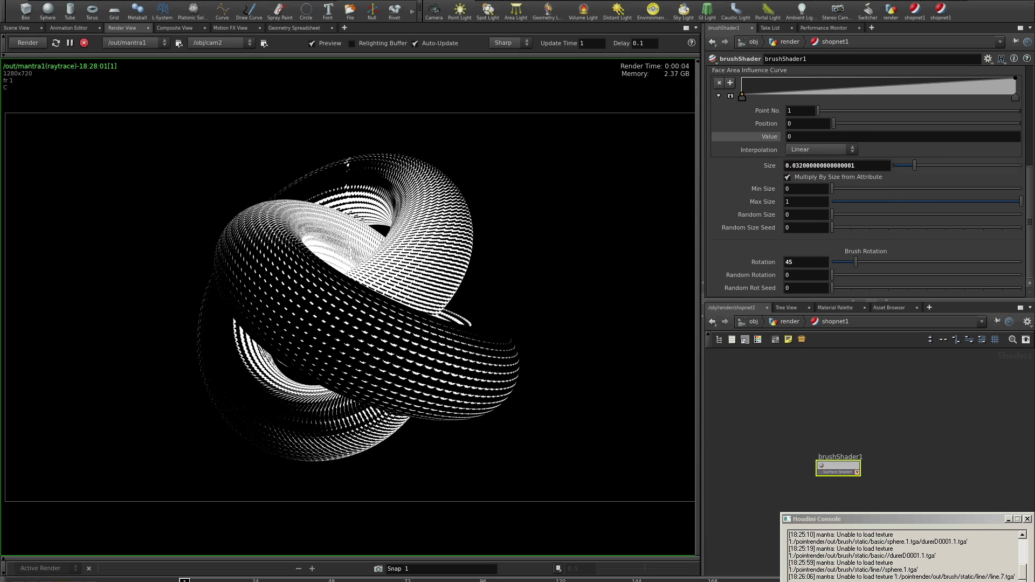
# Set the brush size to 0.0246 and the minimum size to 0.1
pyautogui.moveTo(912, 166)
pyautogui.mouseDown()
pyautogui.moveTo(901, 166)
pyautogui.moveTo(910, 166)
pyautogui.mouseUp()
pyautogui.click(763, 189)
pyautogui.click(829, 192)
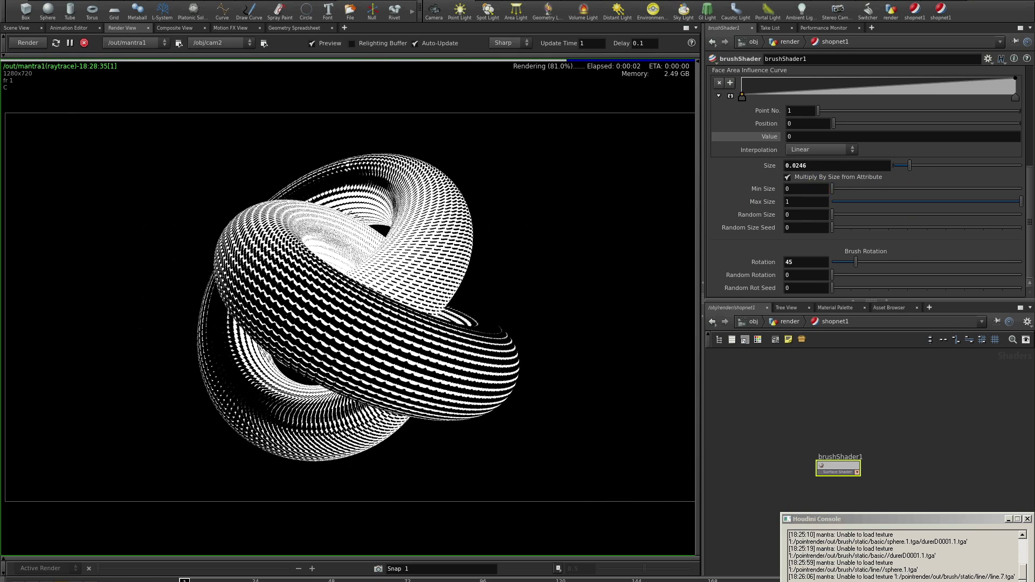
pyautogui.click(808, 189)
pyautogui.click(771, 188)
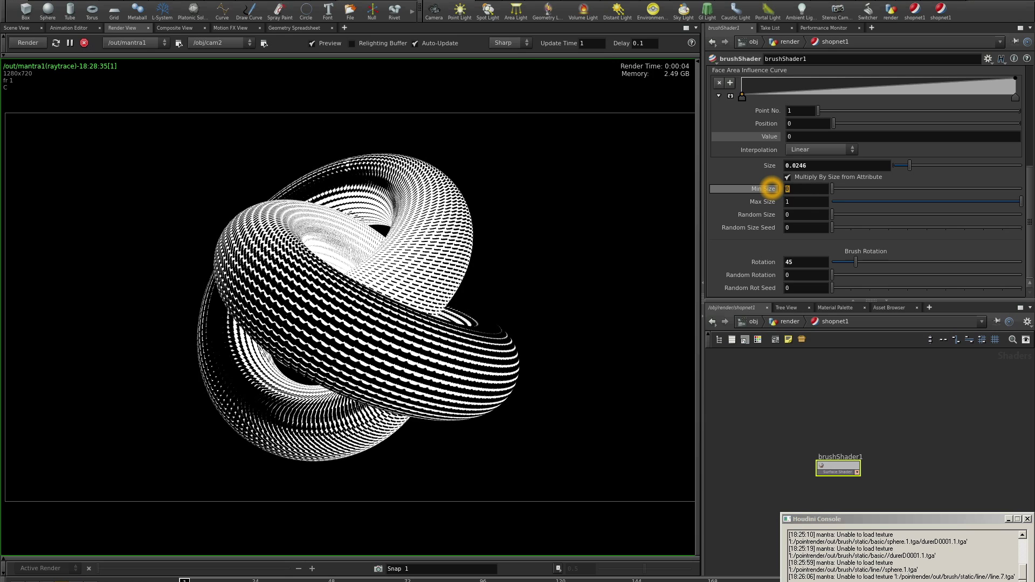
pyautogui.click(792, 188)
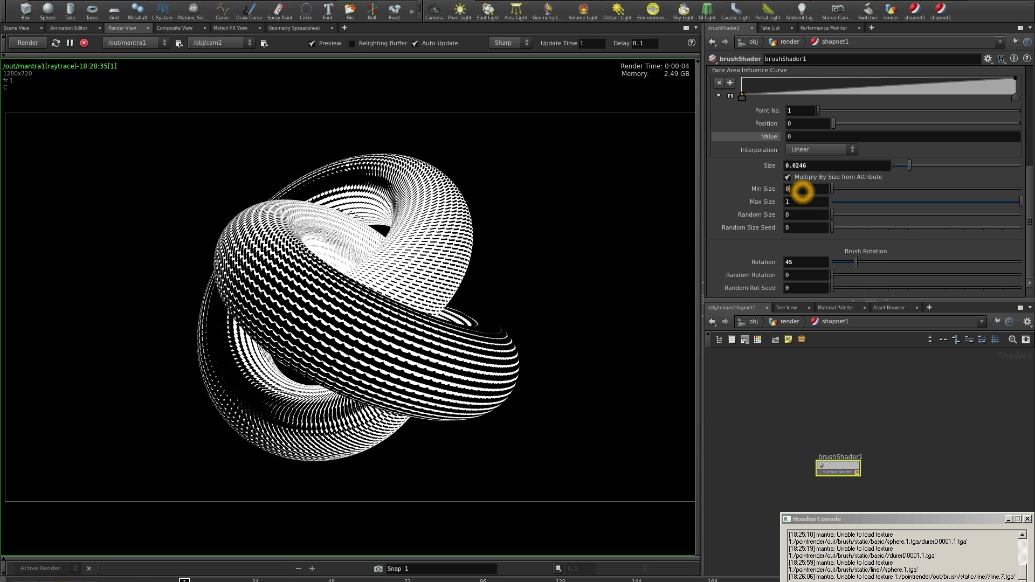
pyautogui.write('.1')
pyautogui.press('Return')
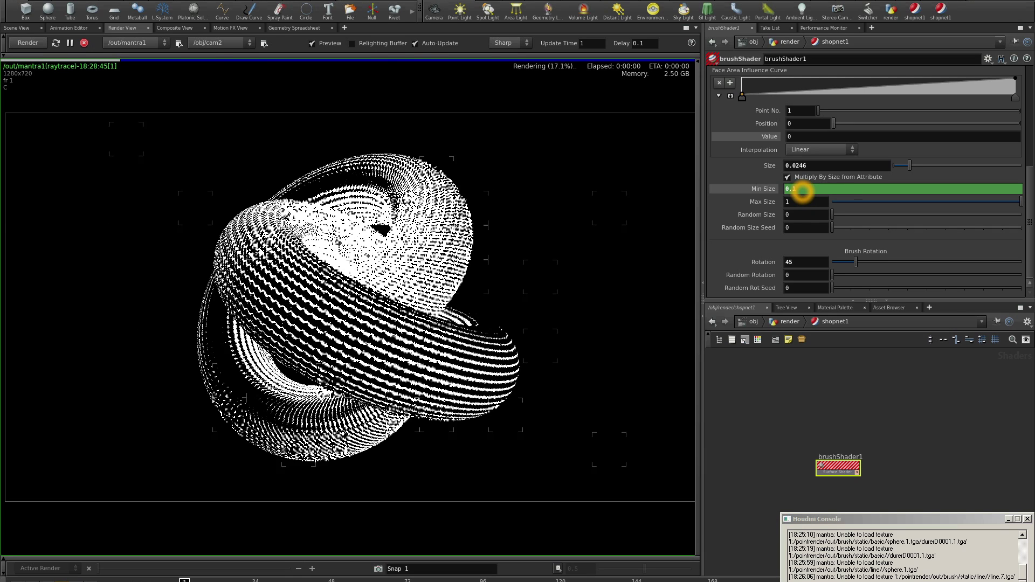
# Set the maximum brush size to 0.5 and re-enter the minimum size as 0.1
pyautogui.click(800, 204)
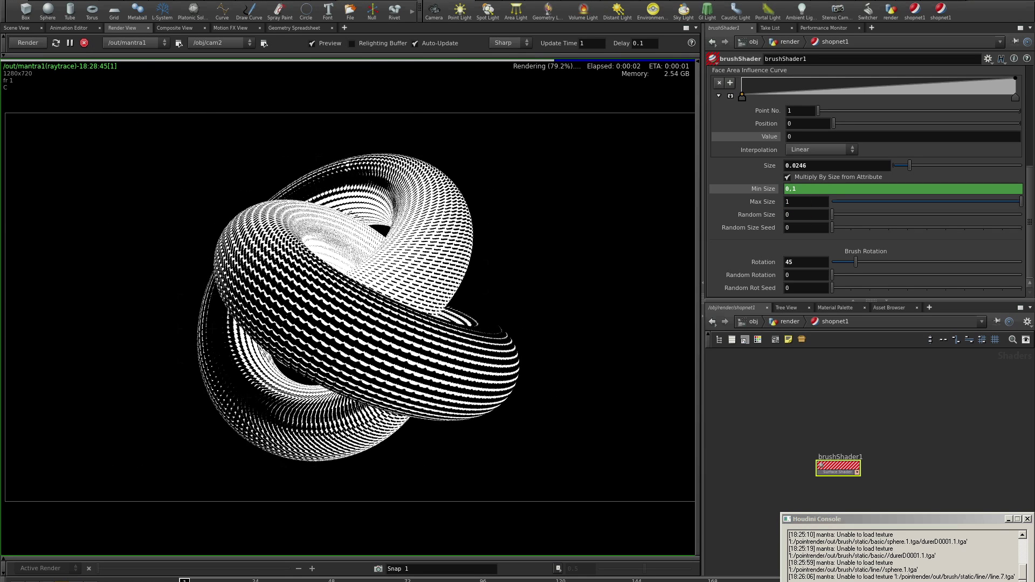
pyautogui.press('BackSpace')
pyautogui.write('0')
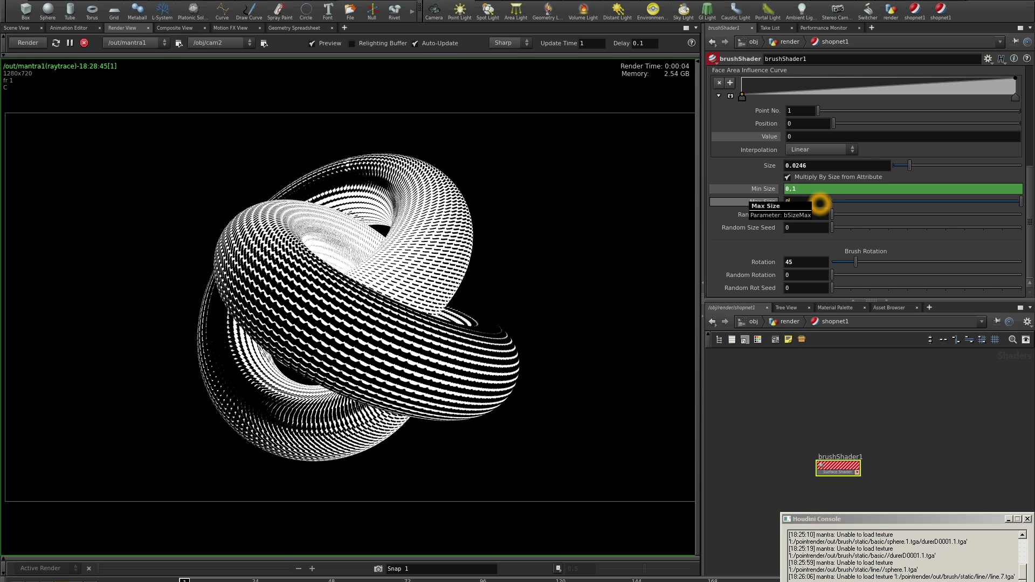
pyautogui.write('.5')
pyautogui.press('Return')
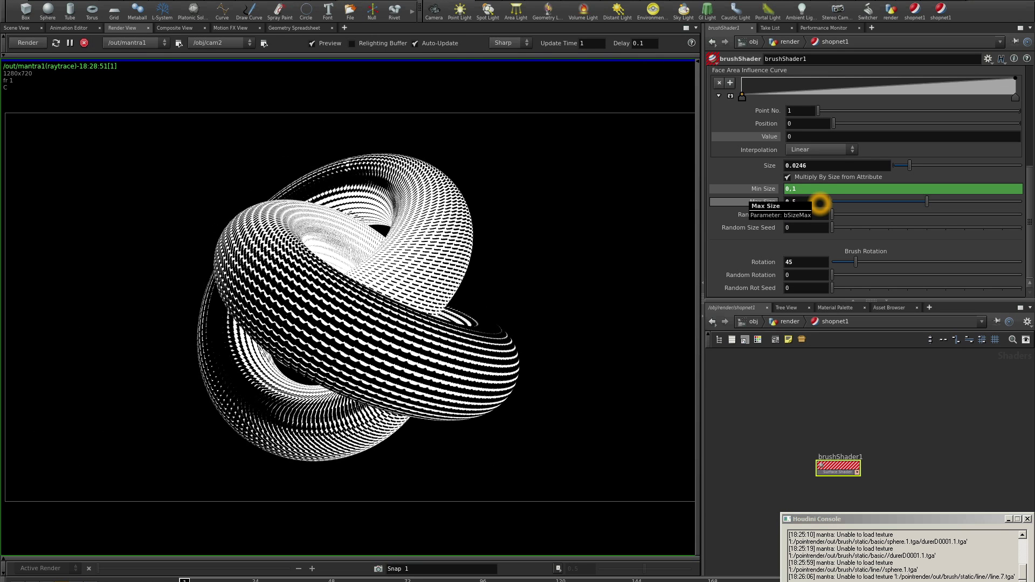
pyautogui.click(821, 192)
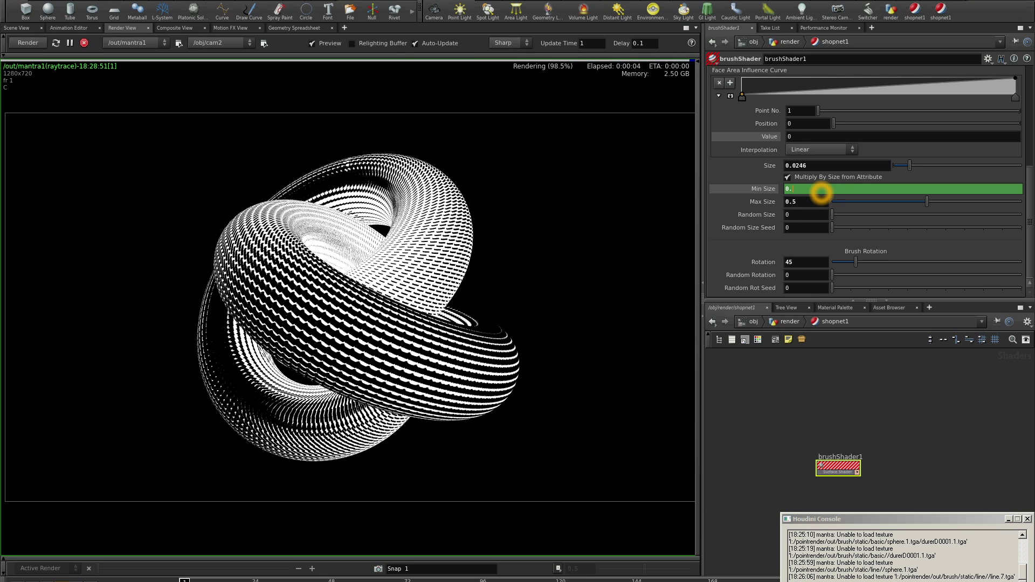
pyautogui.write('1')
pyautogui.press('Return')
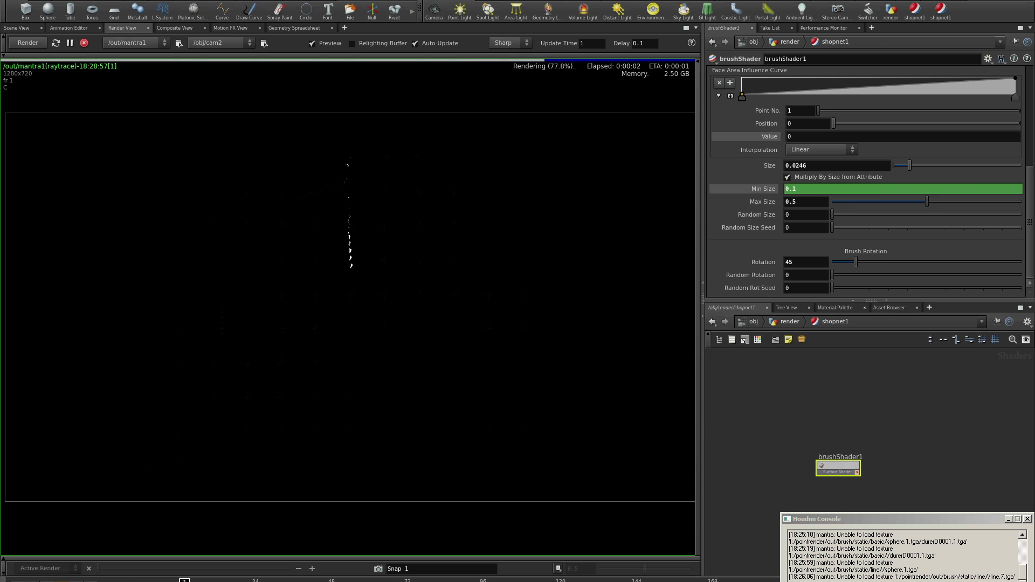
# Reduce the brush size to 0.0144 and restore the size limits to a minimum of 0 and a maximum of 1
pyautogui.moveTo(910, 166); pyautogui.dragTo(1027, 205)
pyautogui.doubleClick(855, 189)
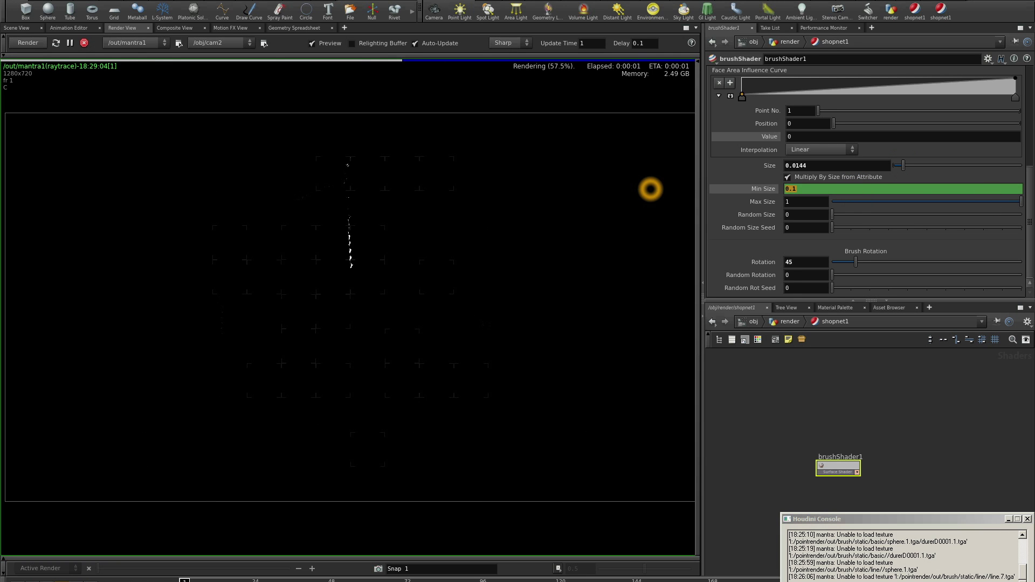
pyautogui.write('0')
pyautogui.press('Return')
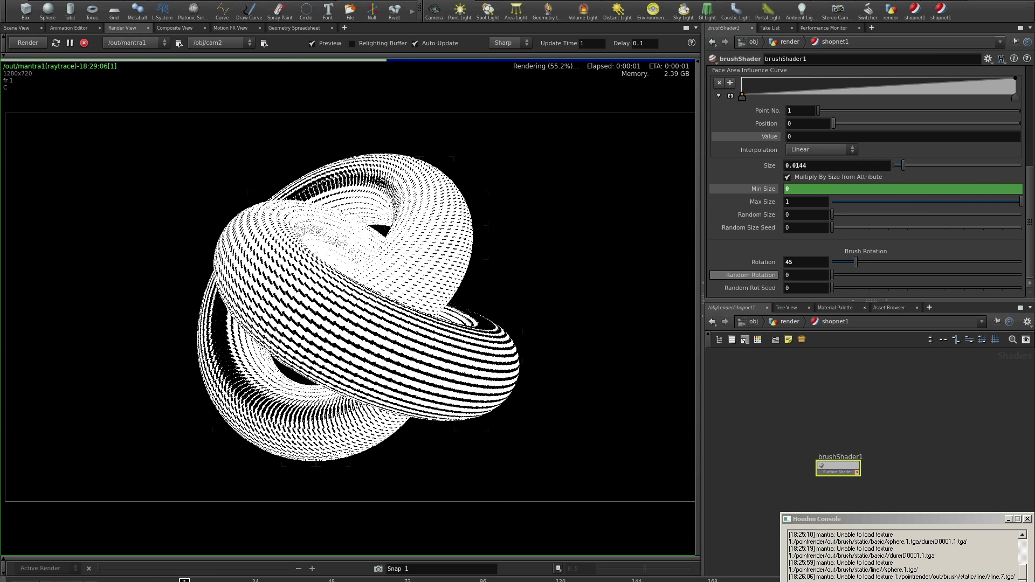
# Set the brush's random size to 0.197 and its random size seed to 3
pyautogui.click(842, 214)
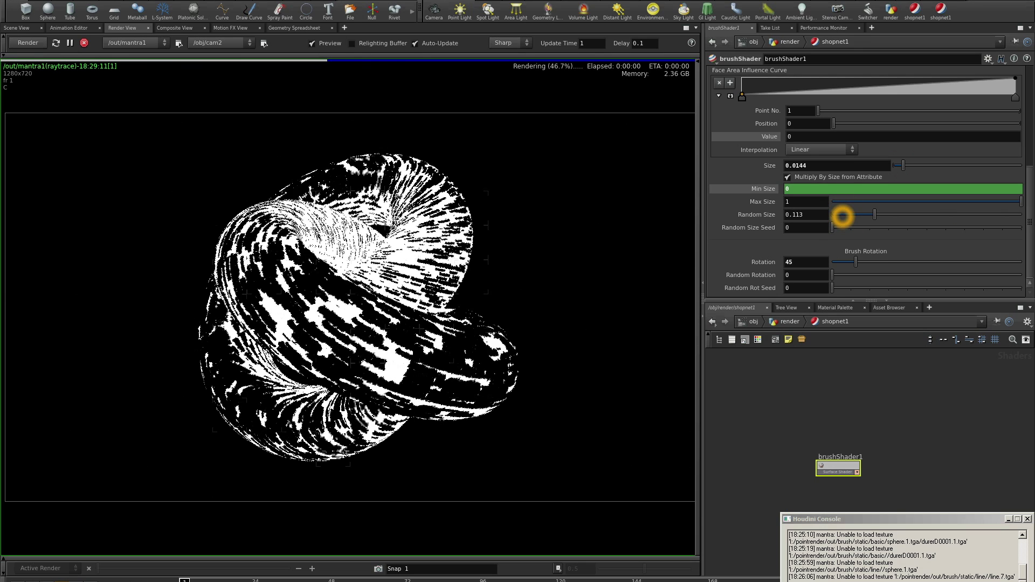
pyautogui.moveTo(873, 215); pyautogui.dragTo(861, 215)
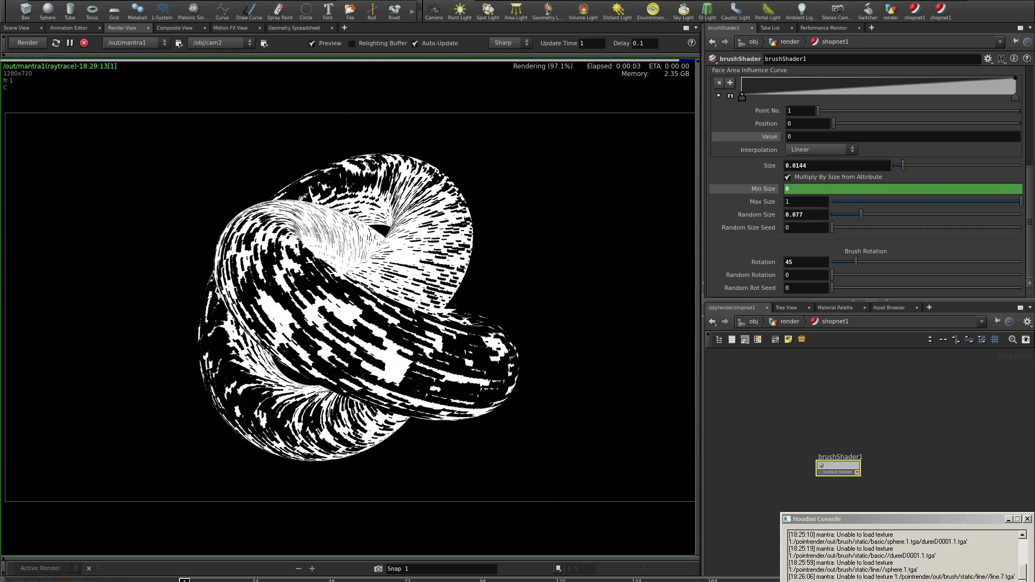
pyautogui.click(675, 364)
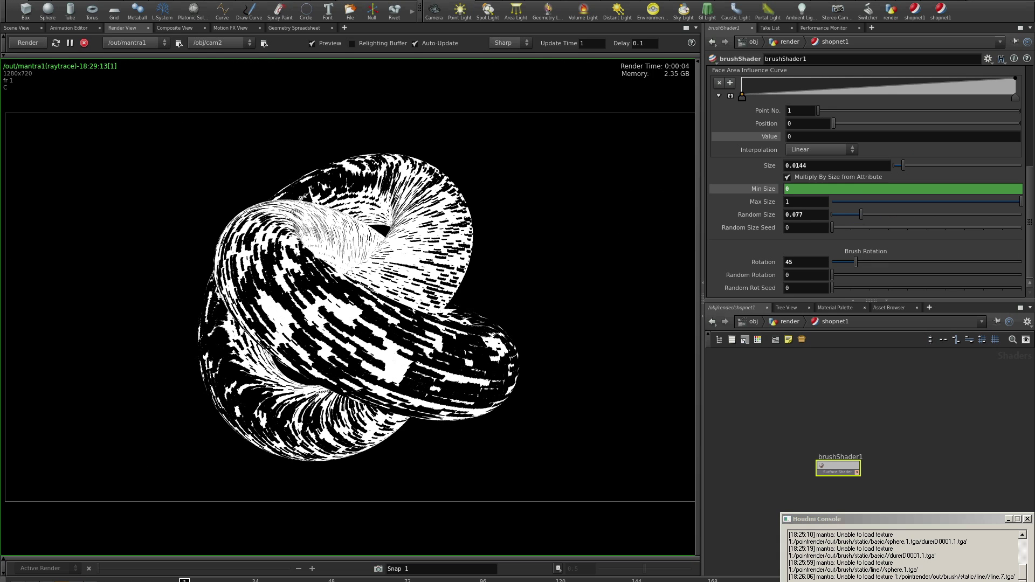
pyautogui.moveTo(847, 215); pyautogui.dragTo(868, 217)
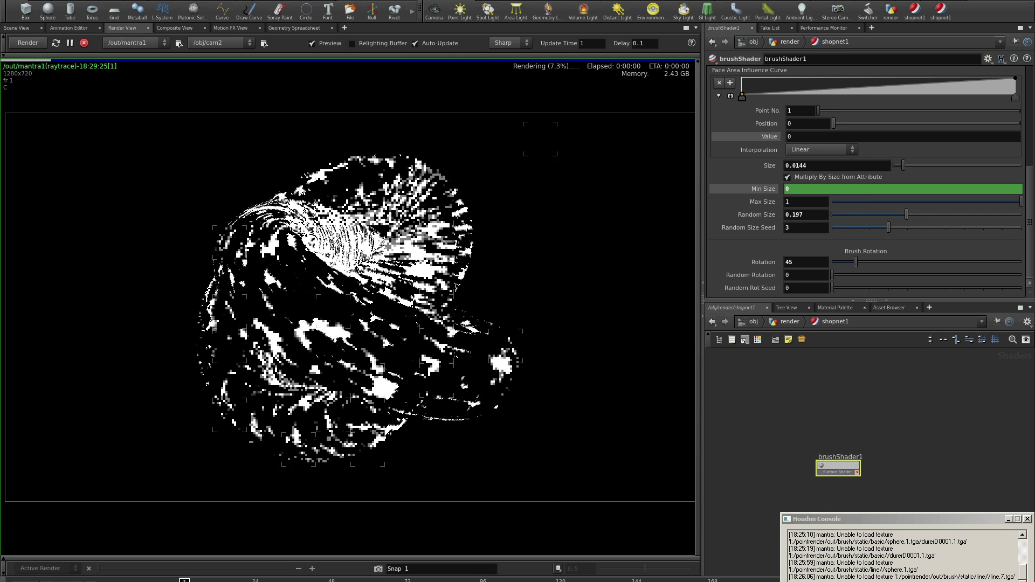
pyautogui.click(846, 251)
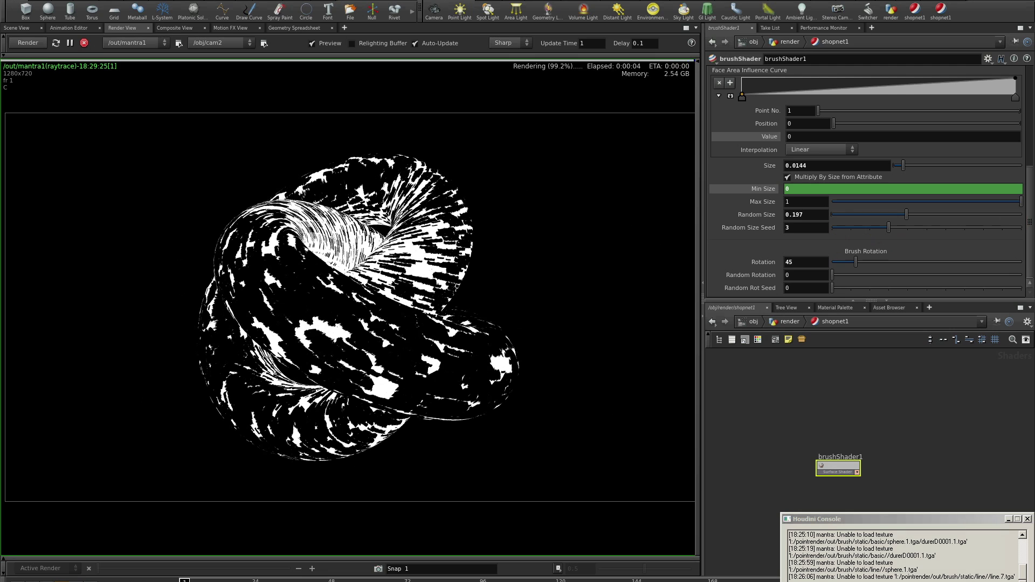
pyautogui.click(1029, 222)
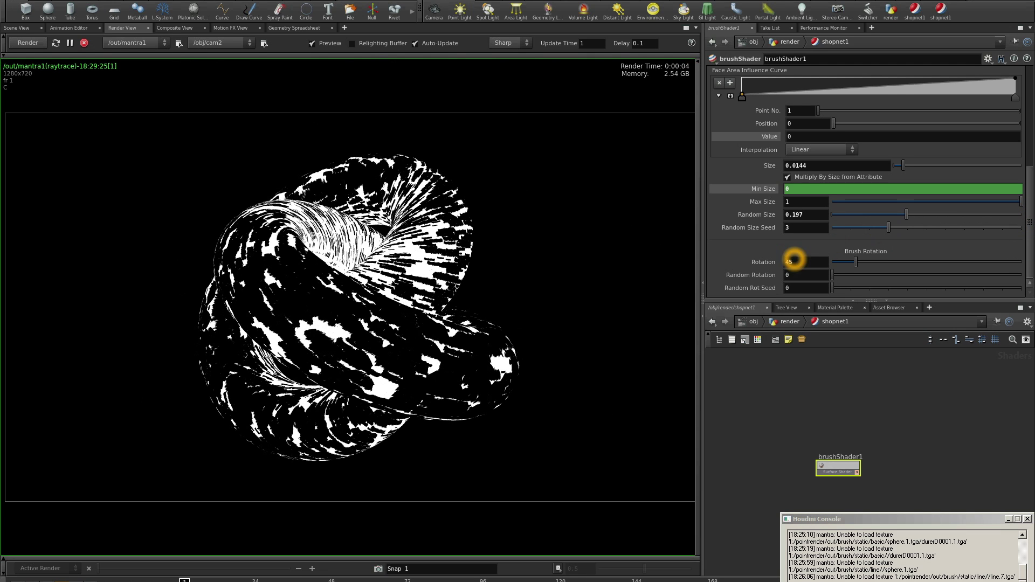
# Try a brush rotation of 0, add a random rotation of 118, and set the rotation to 159
pyautogui.moveTo(849, 262); pyautogui.dragTo(831, 263)
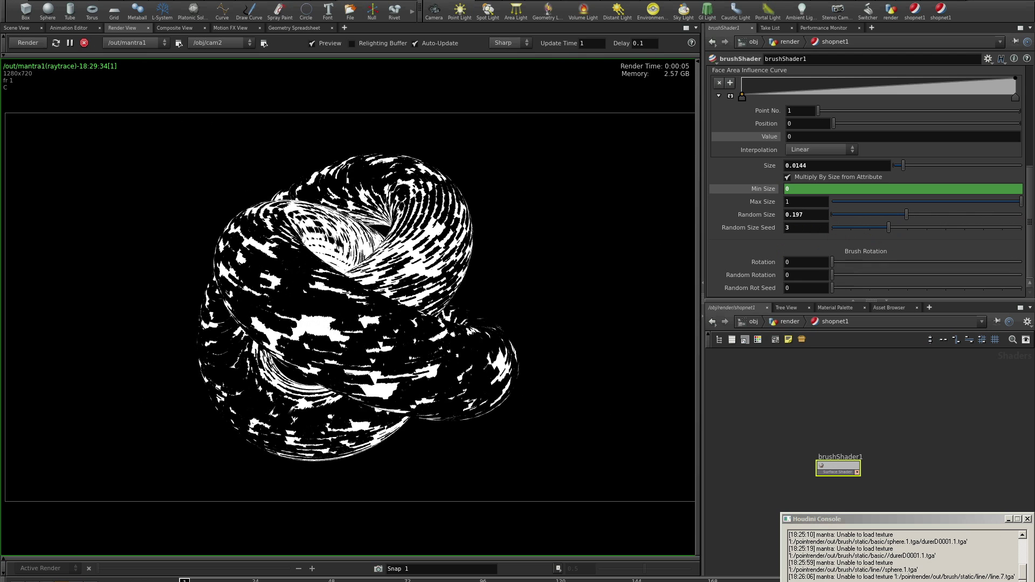
pyautogui.moveTo(834, 275); pyautogui.dragTo(892, 275)
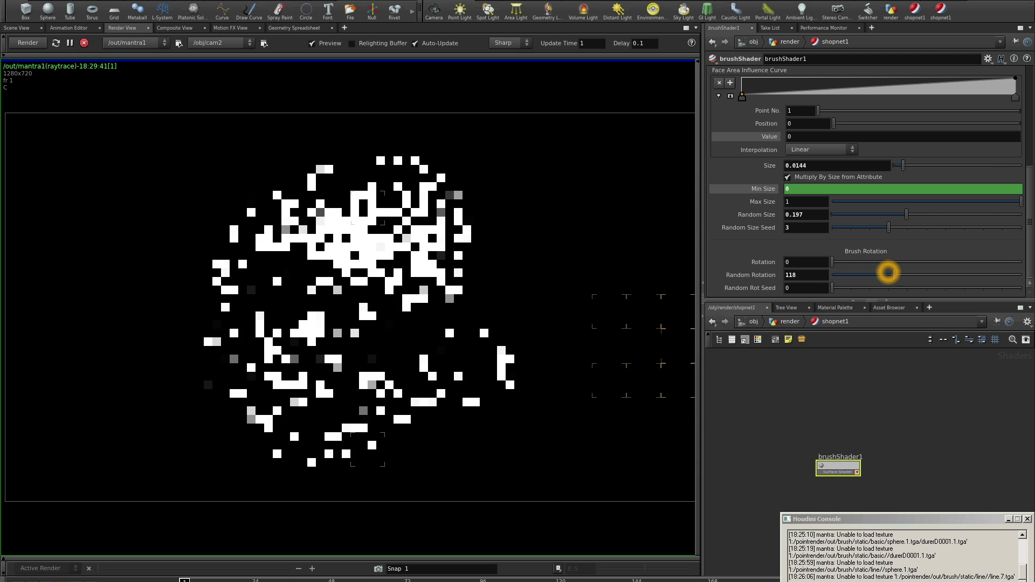
pyautogui.moveTo(883, 265); pyautogui.dragTo(916, 262)
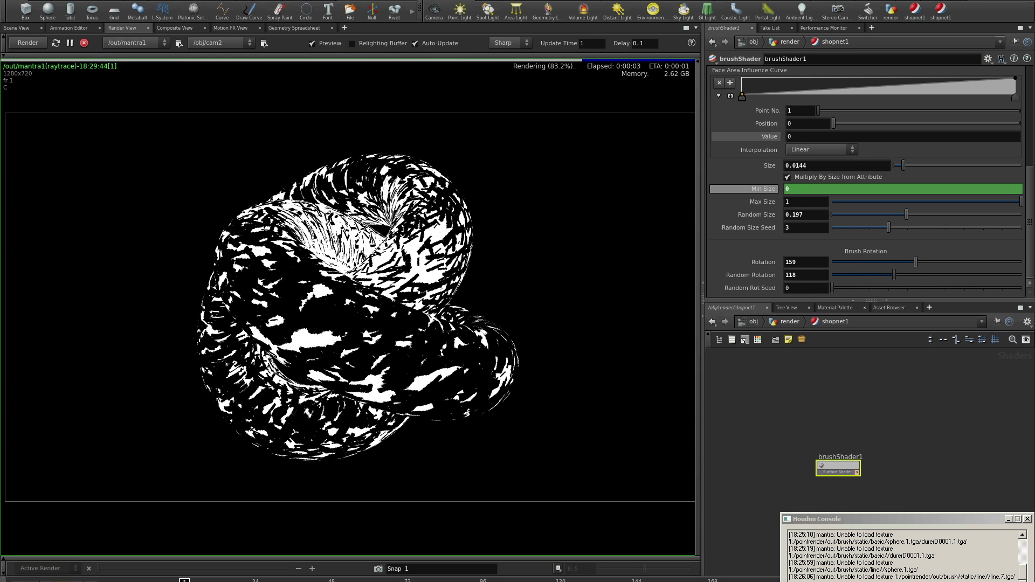
# Reset the brush's random size and random size seed to 0
pyautogui.keyDown('ctrl'); pyautogui.middleClick(874, 215); pyautogui.keyUp('ctrl')
pyautogui.moveTo(889, 228); pyautogui.dragTo(808, 237)
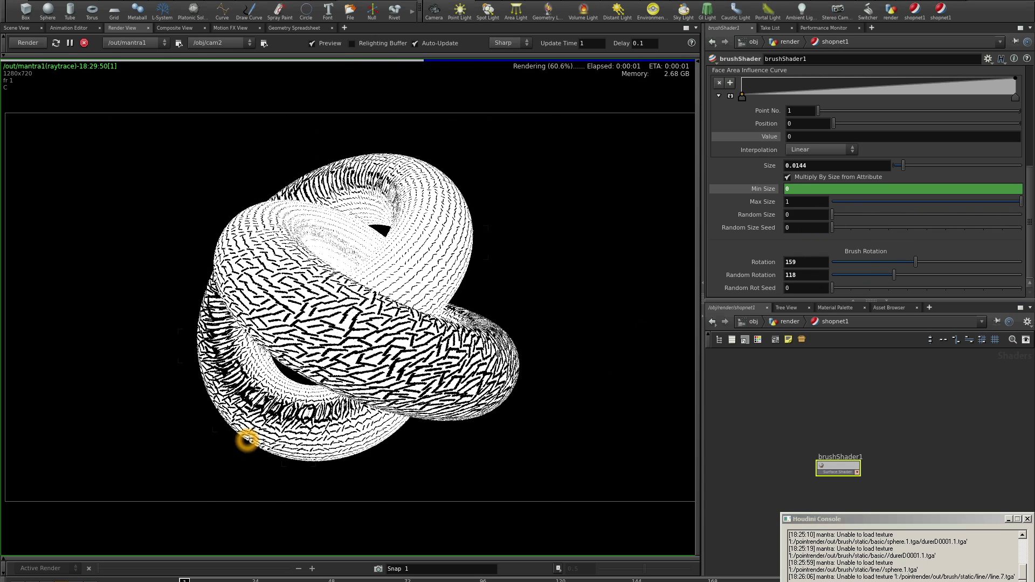
# Set brush rotation to 236, random rotation to 170 and its seed to 3, and increase the brush size to about 0.0415
pyautogui.moveTo(831, 287)
pyautogui.mouseDown()
pyautogui.moveTo(889, 288)
pyautogui.moveTo(957, 262)
pyautogui.mouseUp()
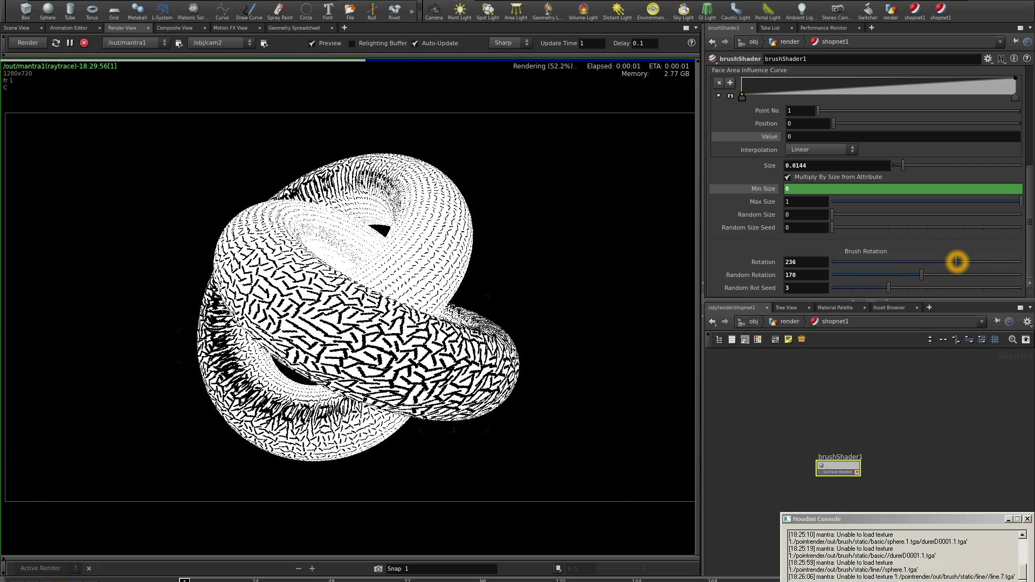
pyautogui.moveTo(903, 166); pyautogui.dragTo(936, 164)
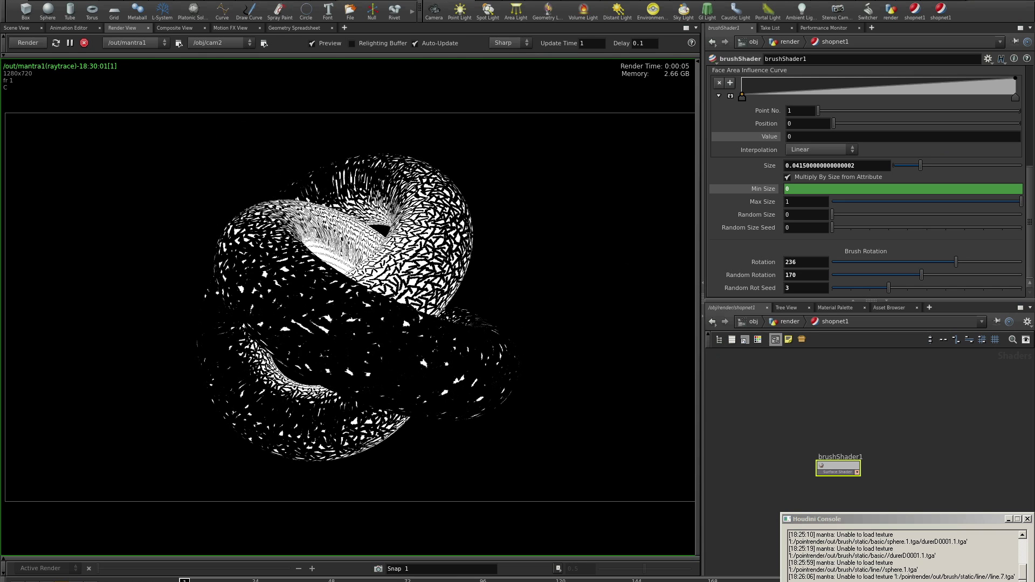
# Review brushShader1's Brush, Point Cloud and General settings, and go up to the render geometry network
pyautogui.scroll(3, 1028, 226)
pyautogui.scroll(5, 1028, 227)
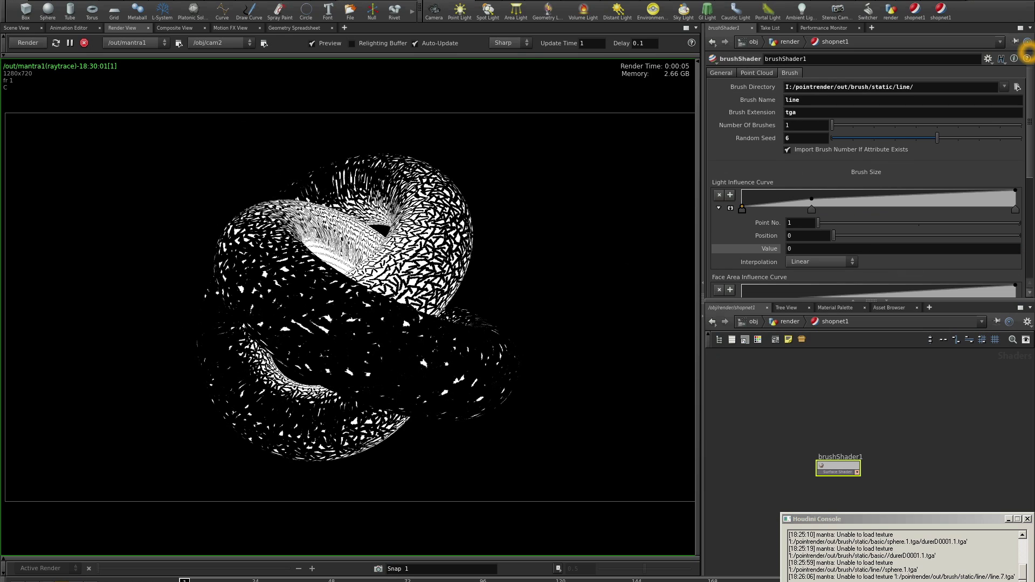
pyautogui.click(757, 73)
pyautogui.click(721, 73)
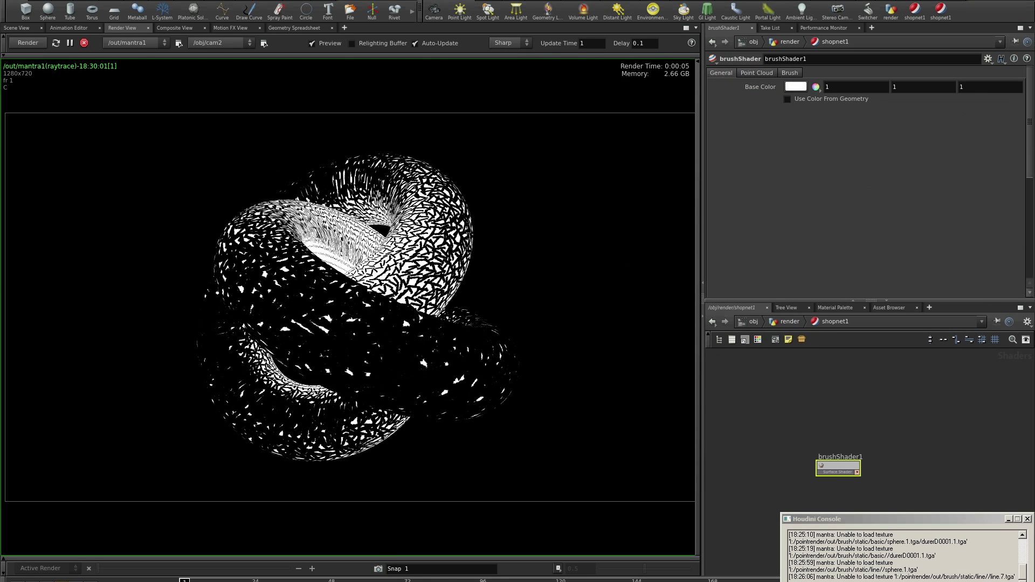
pyautogui.click(788, 322)
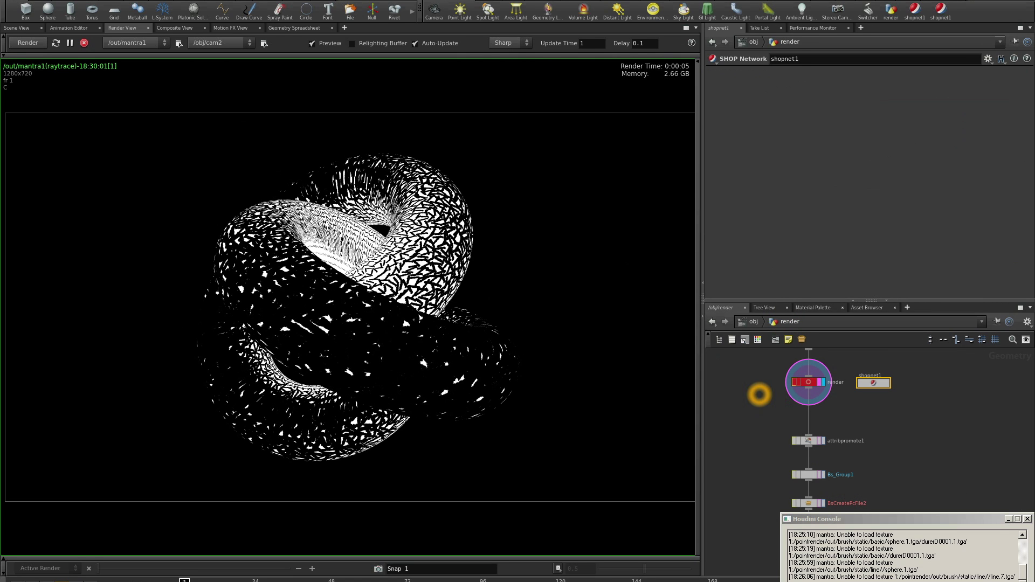